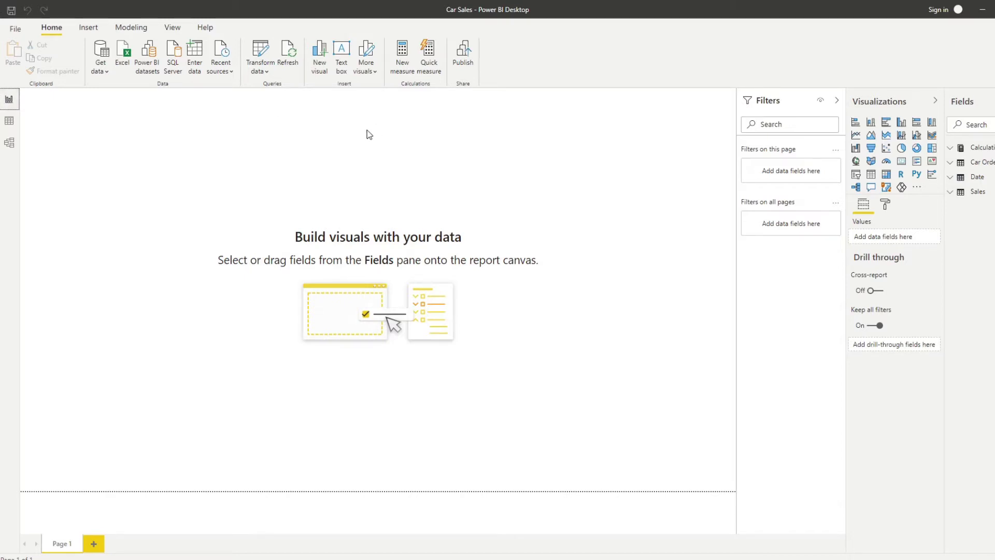
- Open the Sales table in Data view and inspect the car, car_model_year, sale_date and sale_price columns
{"action": "left_click", "coordinate": [9, 120]}
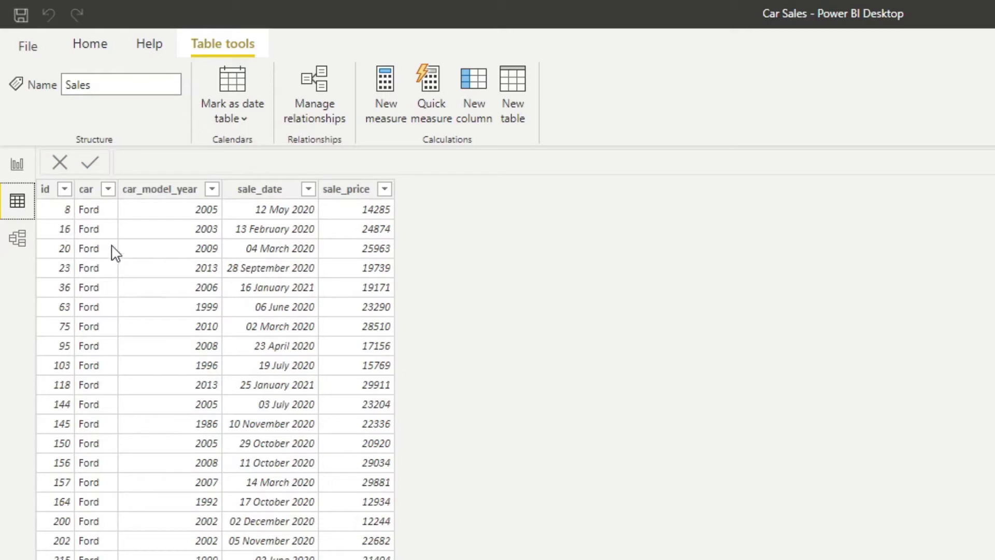
{"action": "left_click", "coordinate": [100, 216]}
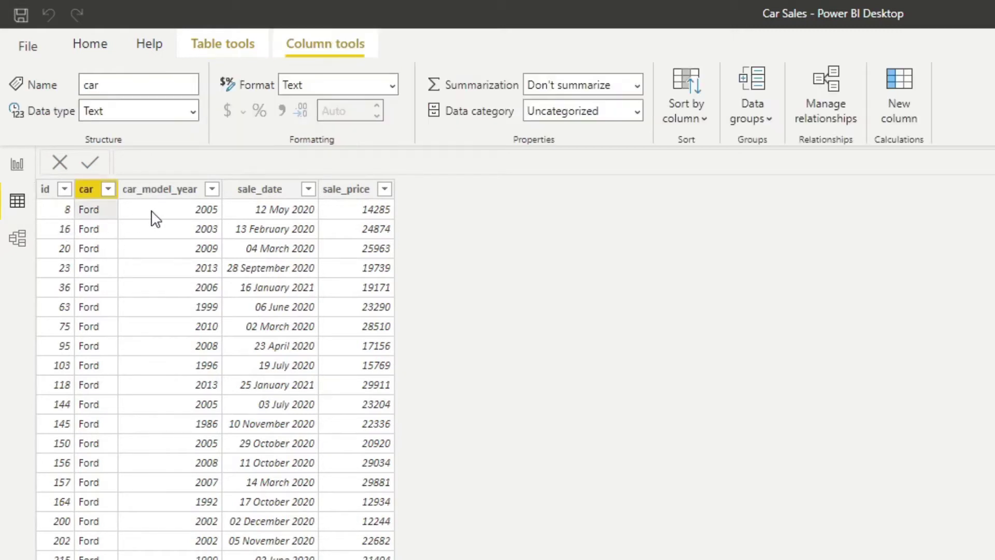
{"action": "left_click", "coordinate": [199, 217]}
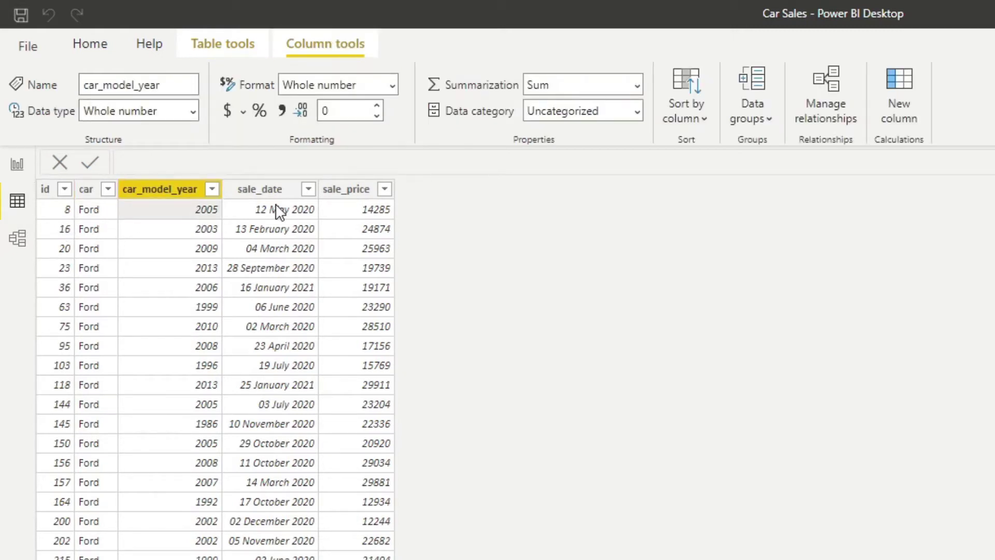
{"action": "left_click", "coordinate": [279, 219]}
{"action": "left_click", "coordinate": [353, 216]}
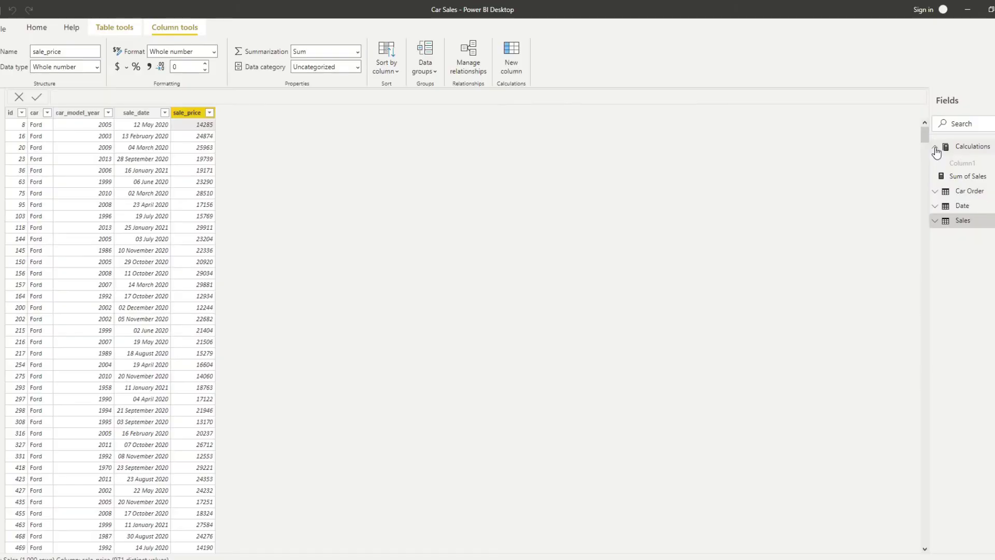
- Review the Date table formula, the Sum of Sales measure, and the Sales–Date relationship in Model view
{"action": "left_click", "coordinate": [969, 147]}
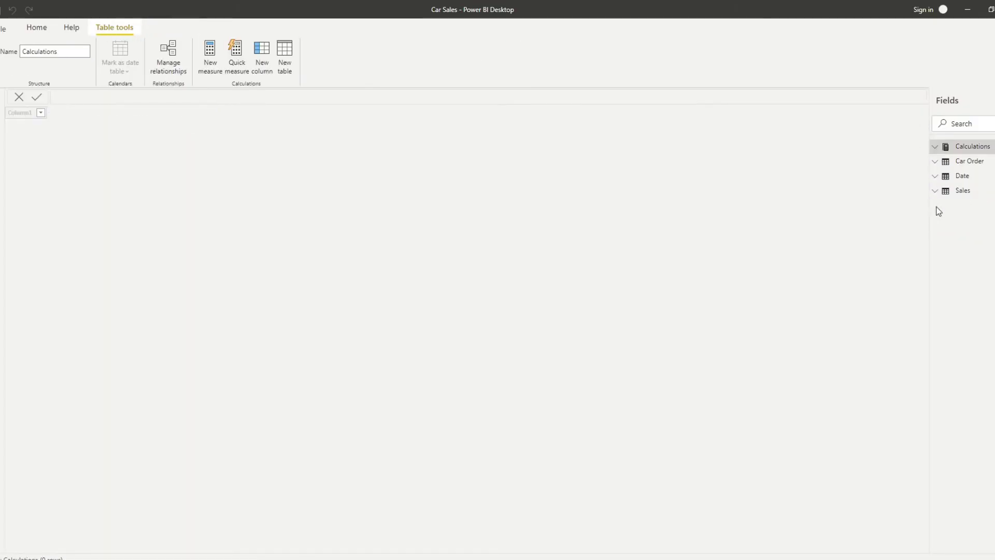
{"action": "left_click", "coordinate": [963, 177]}
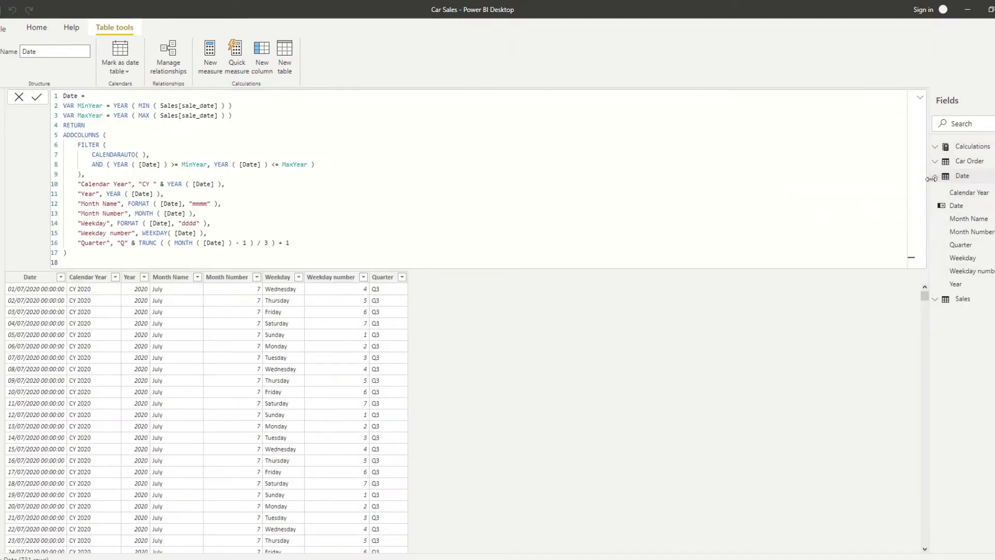
{"action": "mouse_move", "coordinate": [976, 153]}
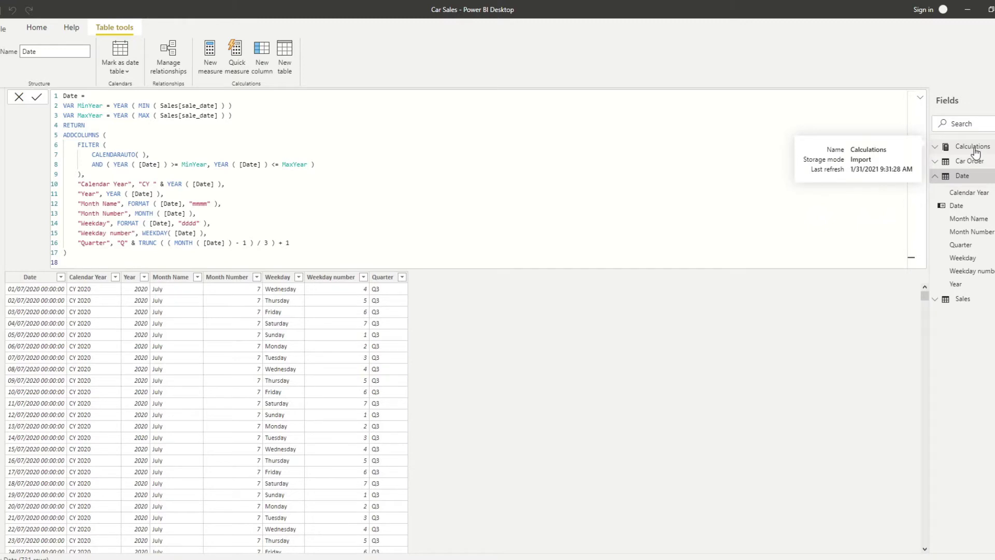
{"action": "left_click", "coordinate": [932, 149]}
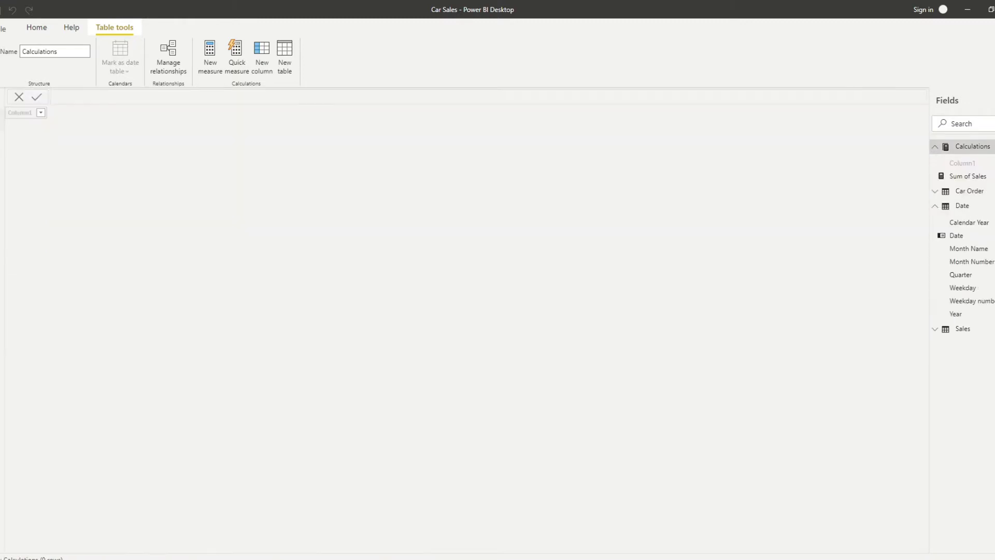
{"action": "left_click", "coordinate": [967, 176]}
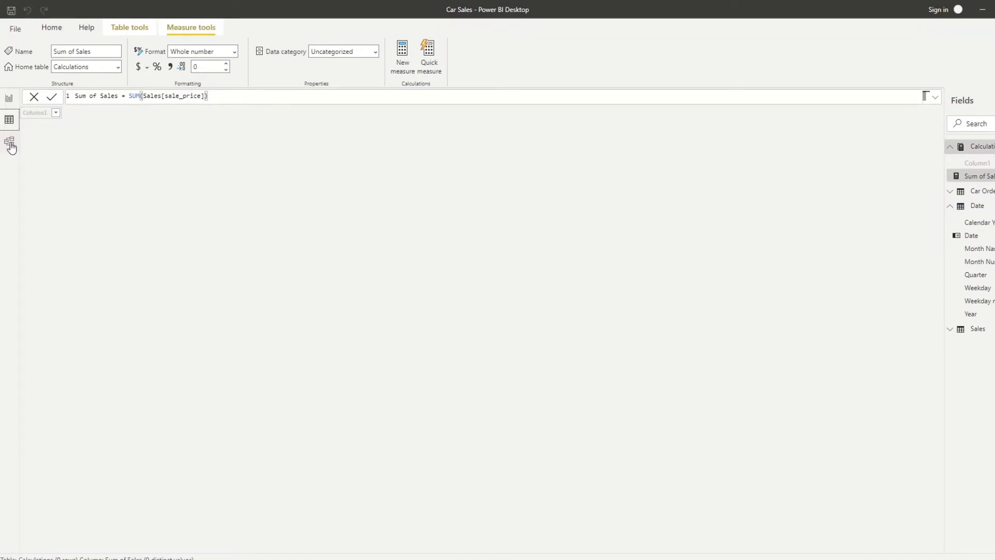
{"action": "left_click", "coordinate": [11, 145]}
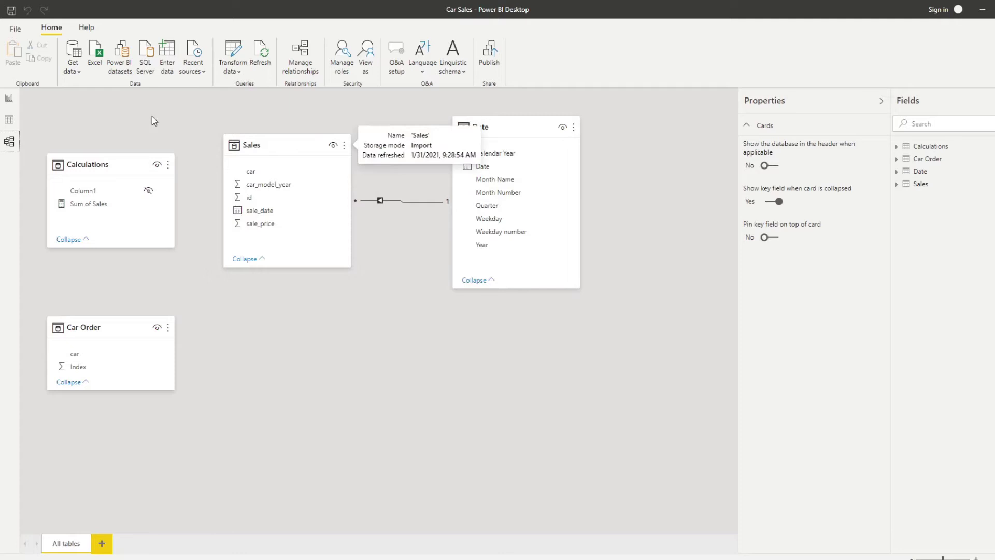
{"action": "left_click", "coordinate": [9, 98]}
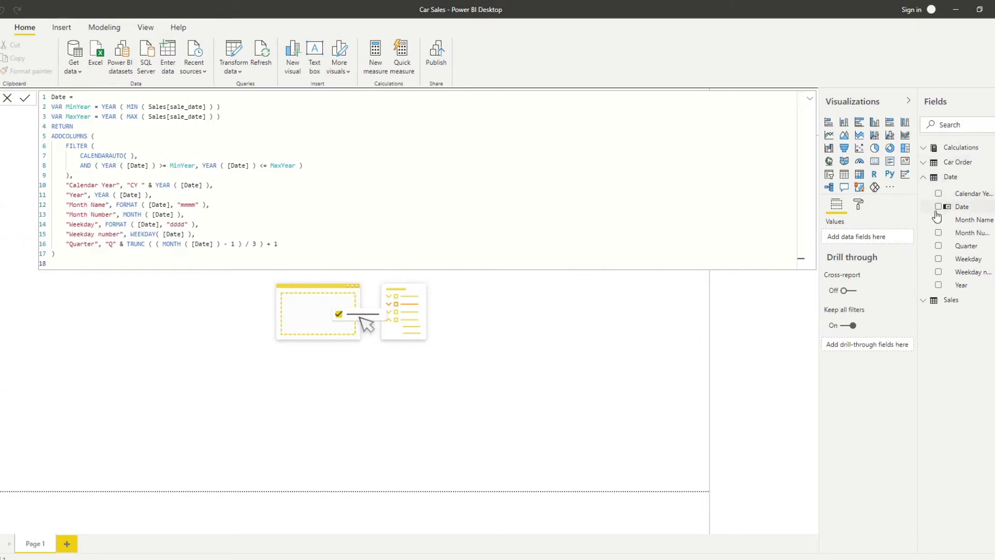
- Create a column chart of sale_price by Year
{"action": "left_click", "coordinate": [939, 286]}
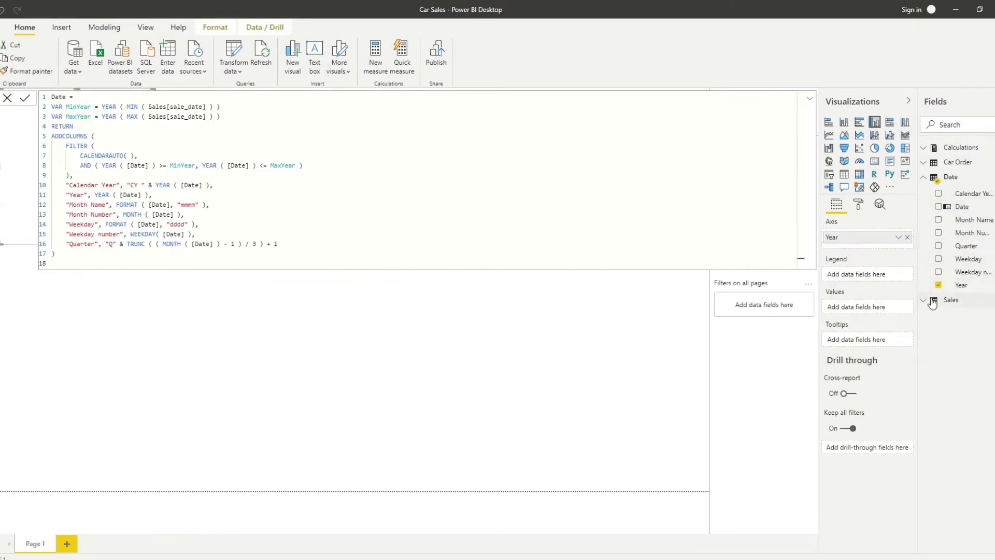
{"action": "left_click", "coordinate": [924, 300]}
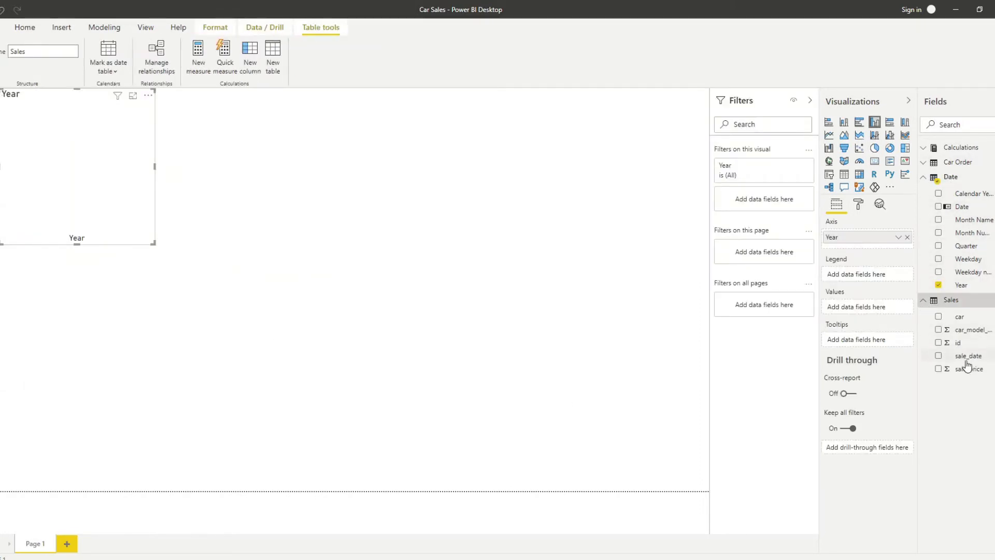
{"action": "left_click_drag", "start_coordinate": [961, 368], "coordinate": [99, 190]}
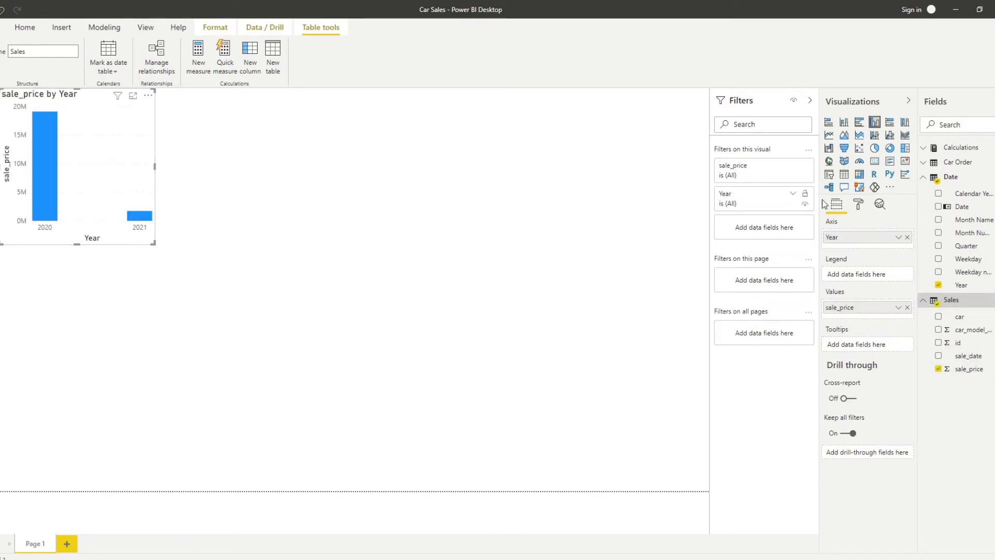
- Move and enlarge the chart, then add Month Name beneath Year on its axis
{"action": "left_click", "coordinate": [153, 246]}
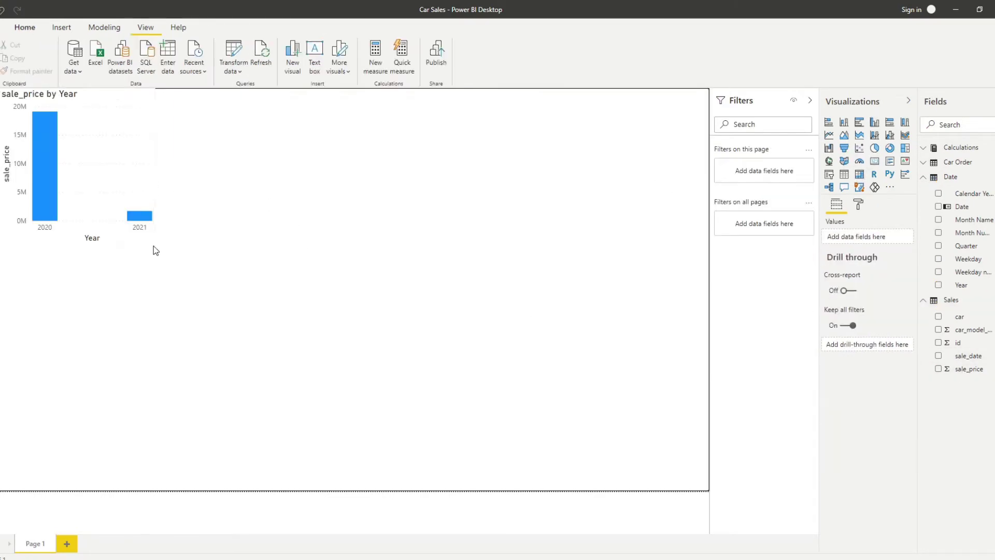
{"action": "left_click_drag", "start_coordinate": [88, 98], "coordinate": [186, 165]}
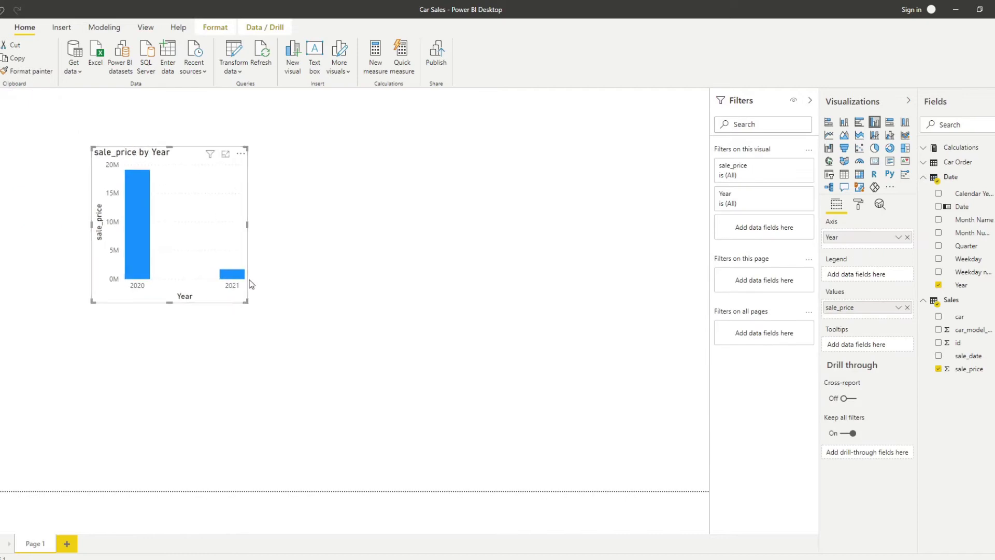
{"action": "left_click_drag", "start_coordinate": [248, 302], "coordinate": [316, 349]}
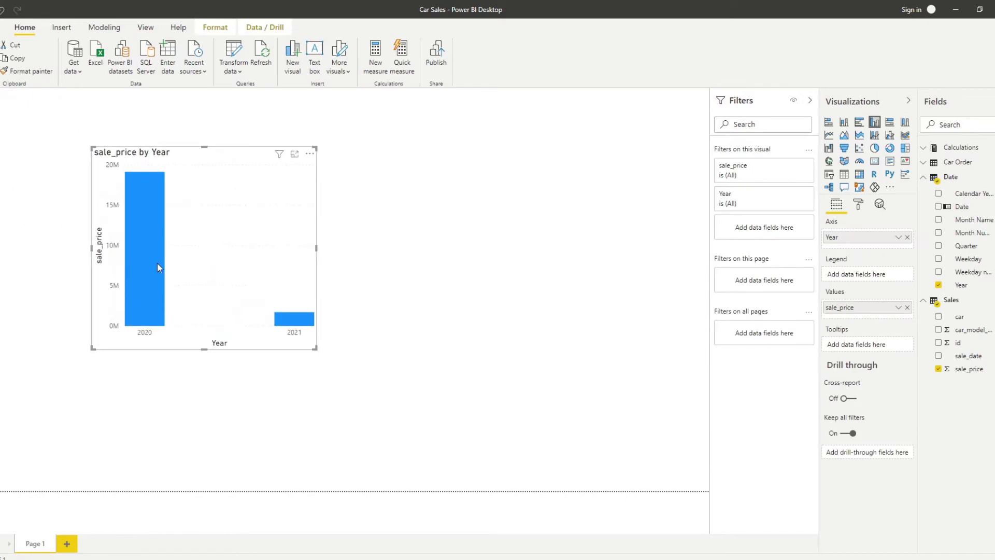
{"action": "mouse_move", "coordinate": [158, 266]}
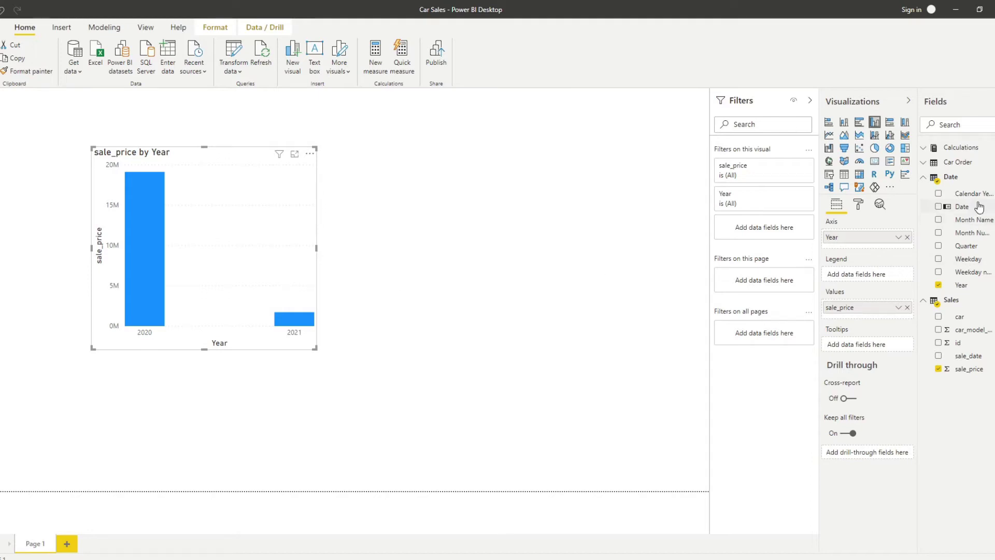
{"action": "left_click_drag", "start_coordinate": [984, 224], "coordinate": [843, 254]}
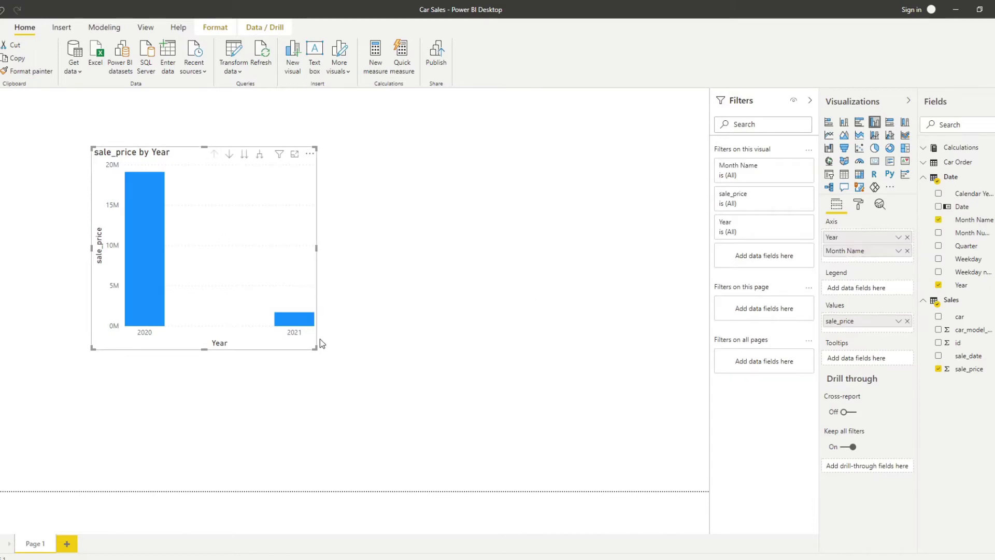
- Widen and reposition the chart, then expand it down to monthly bars
{"action": "left_click_drag", "start_coordinate": [317, 355], "coordinate": [706, 351]}
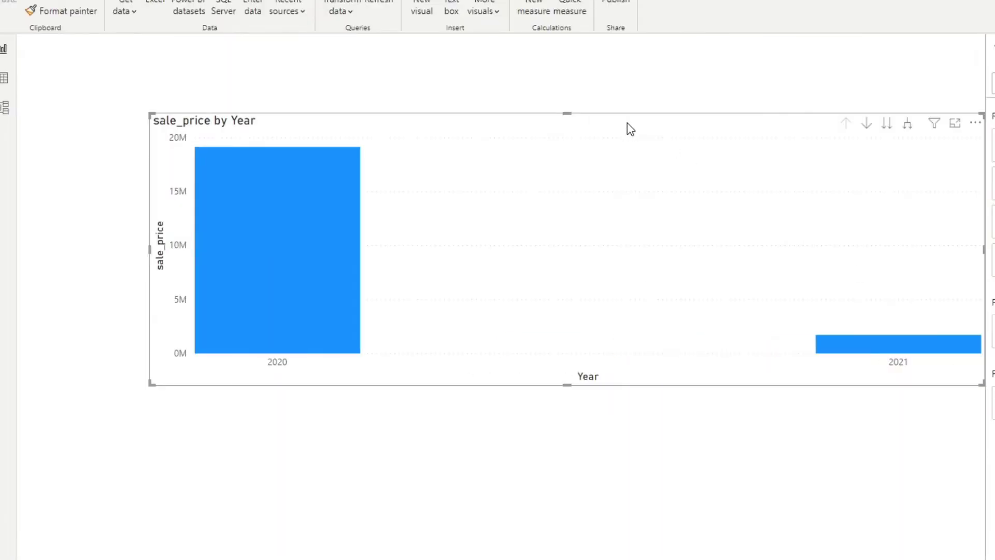
{"action": "left_click_drag", "start_coordinate": [630, 130], "coordinate": [534, 188]}
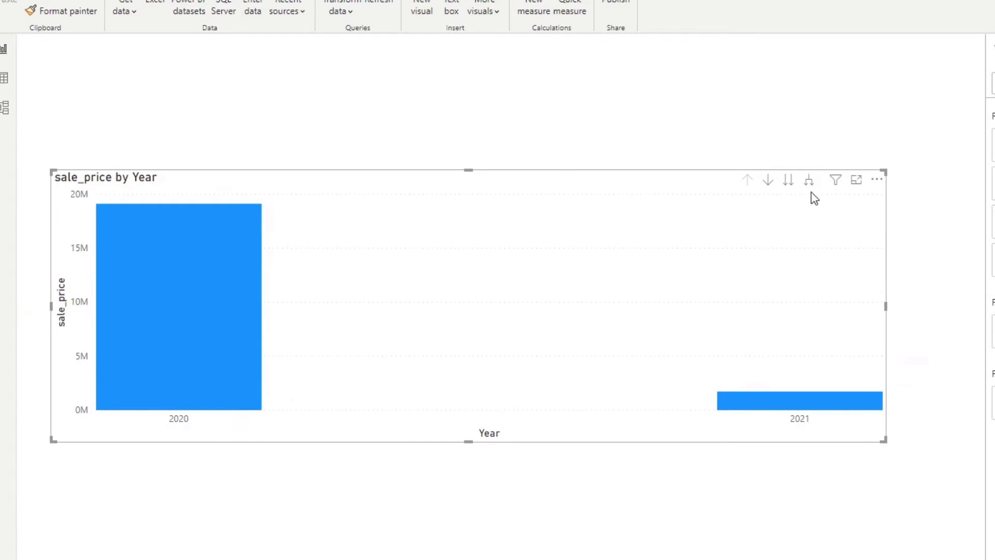
{"action": "left_click", "coordinate": [810, 188]}
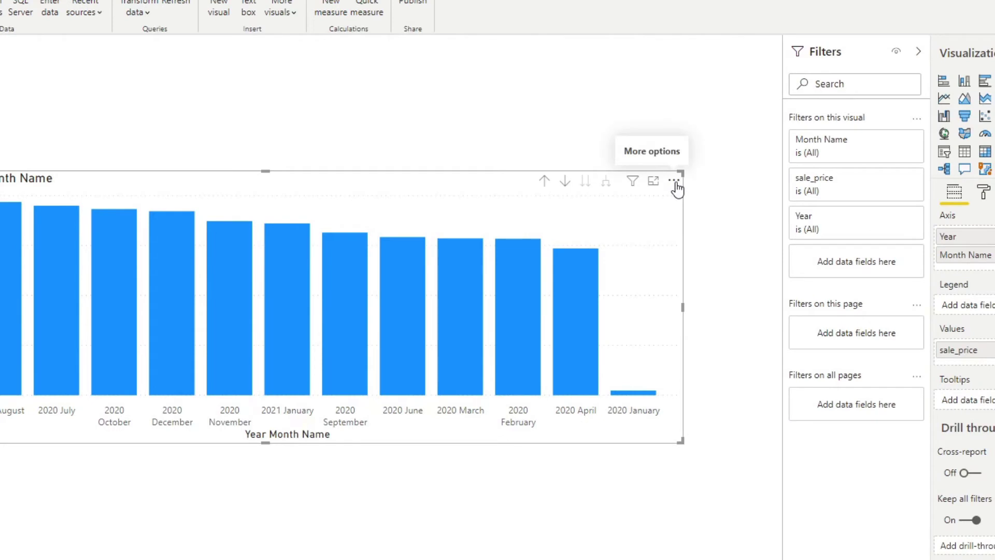
- Sort the chart's bars by Year Month Name
{"action": "left_click", "coordinate": [675, 181]}
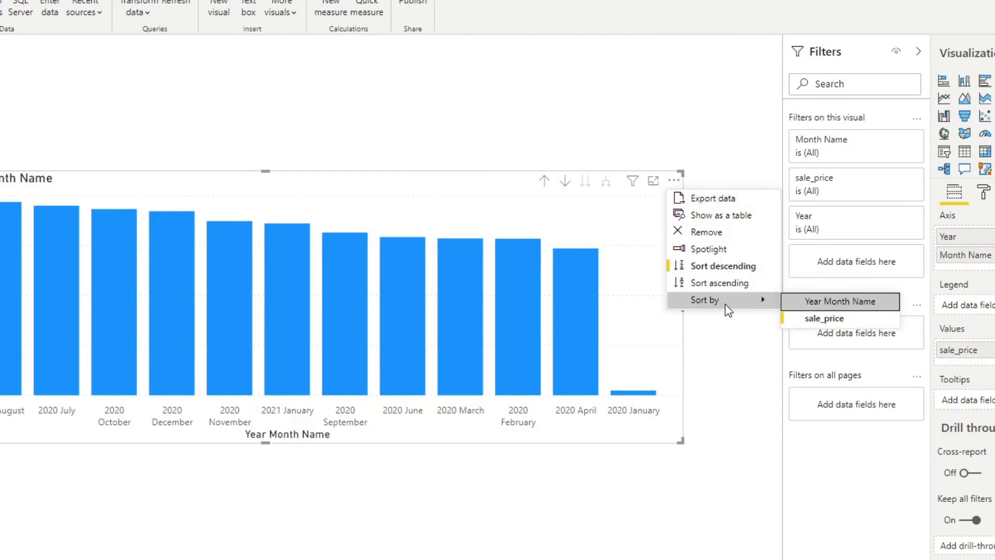
{"action": "mouse_move", "coordinate": [776, 304]}
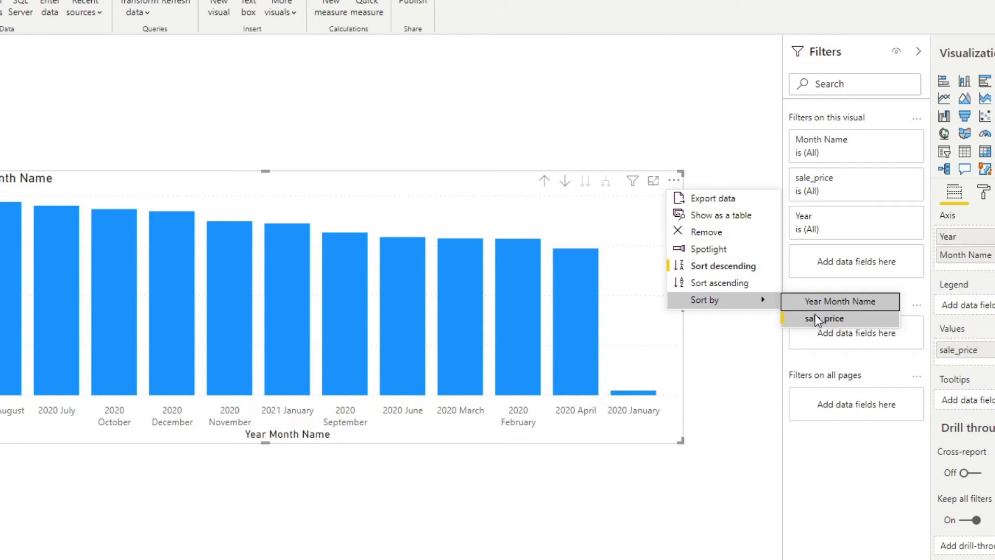
{"action": "left_click", "coordinate": [827, 302]}
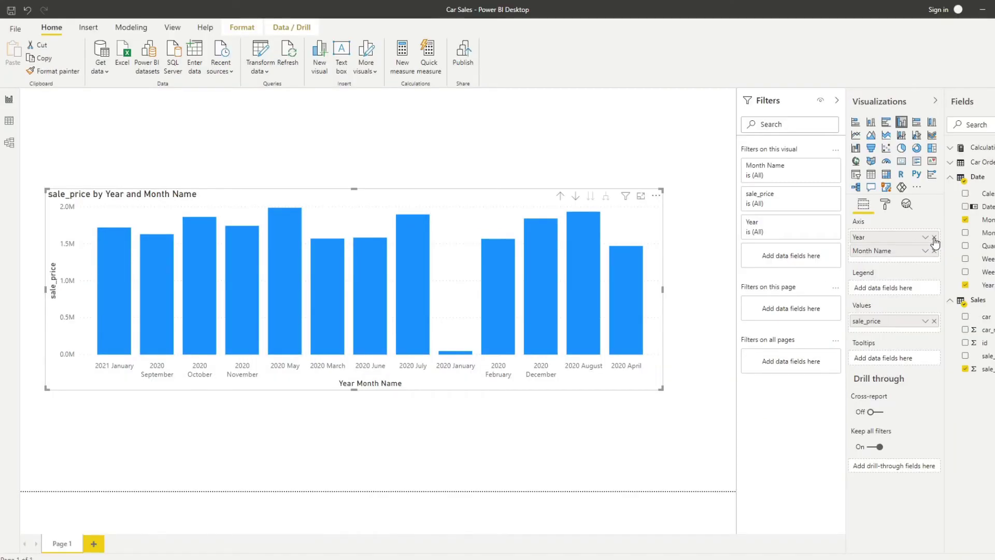
- Remove Year from the axis so the chart shows sale_price by Month Name, leaving the sort unchanged
{"action": "left_click", "coordinate": [934, 238]}
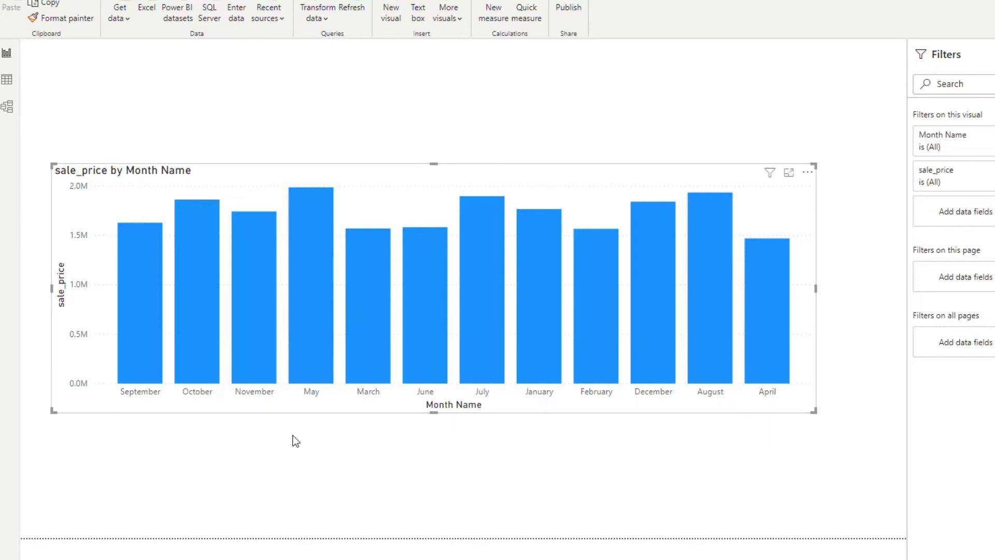
{"action": "left_click", "coordinate": [808, 173]}
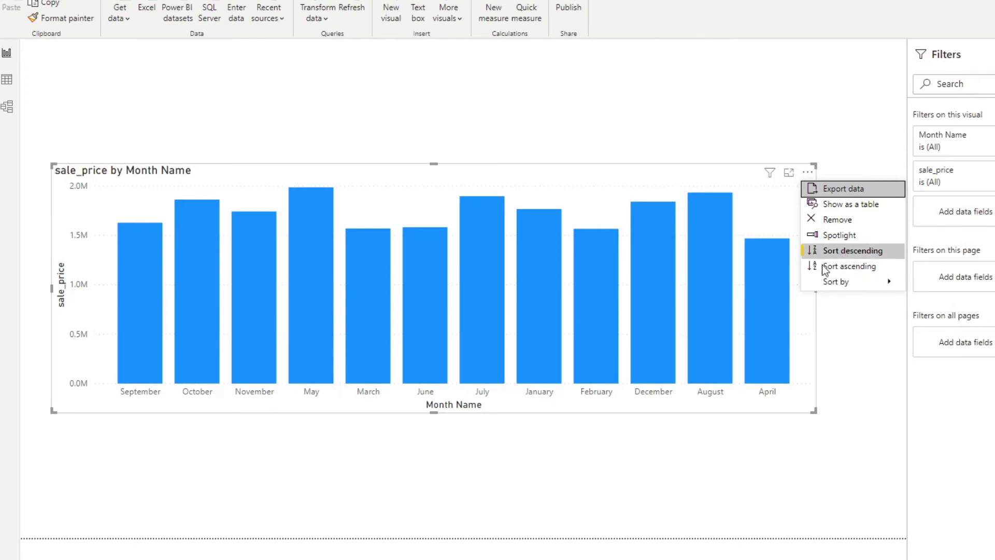
{"action": "left_click", "coordinate": [139, 408]}
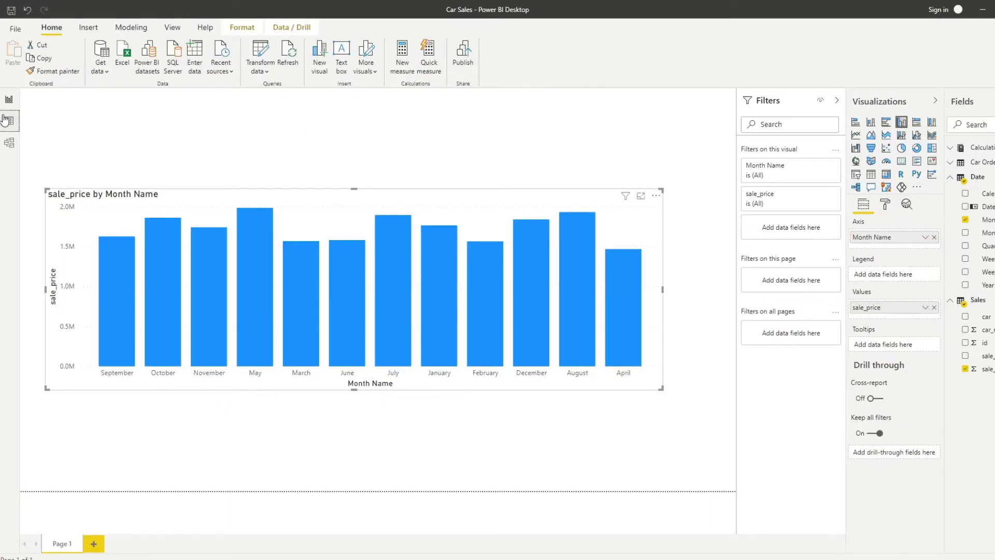
{"action": "left_click", "coordinate": [7, 79]}
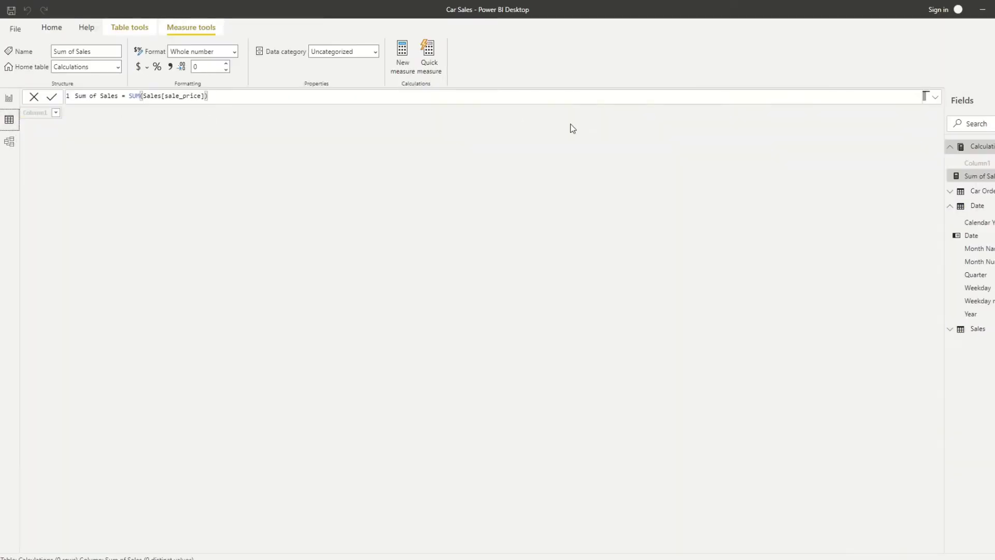
{"action": "left_click", "coordinate": [978, 207]}
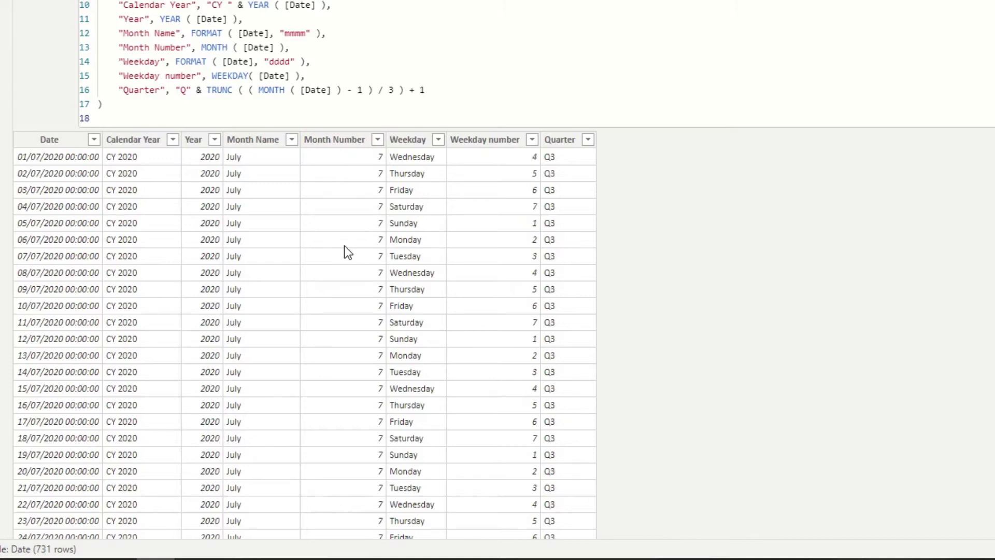
{"action": "left_click", "coordinate": [356, 190]}
{"action": "left_click", "coordinate": [284, 189]}
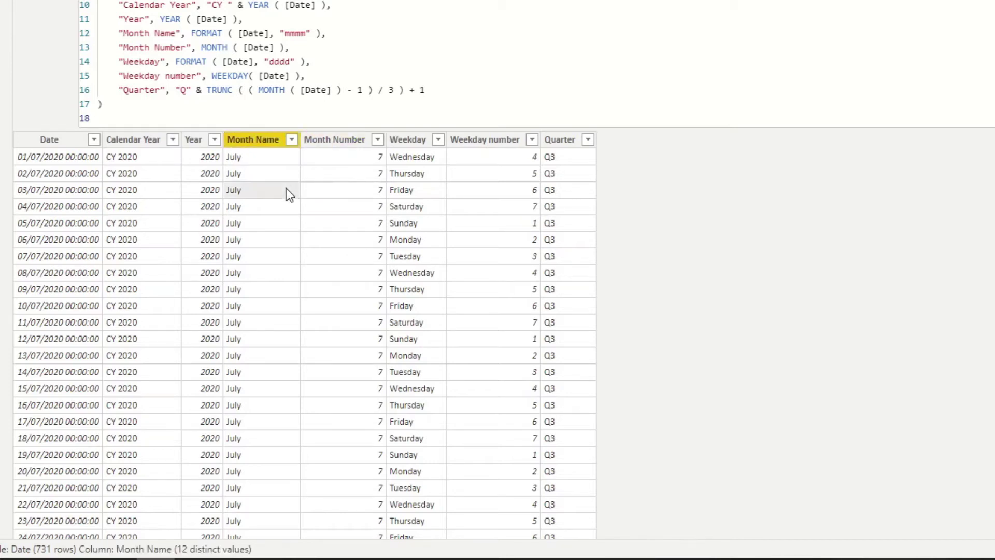
{"action": "left_click", "coordinate": [343, 196]}
{"action": "scroll", "coordinate": [360, 285], "scroll_direction": "down", "scroll_amount": 20}
{"action": "left_click", "coordinate": [265, 259]}
{"action": "left_click", "coordinate": [320, 260]}
{"action": "scroll", "coordinate": [321, 266], "scroll_direction": "up", "scroll_amount": 3}
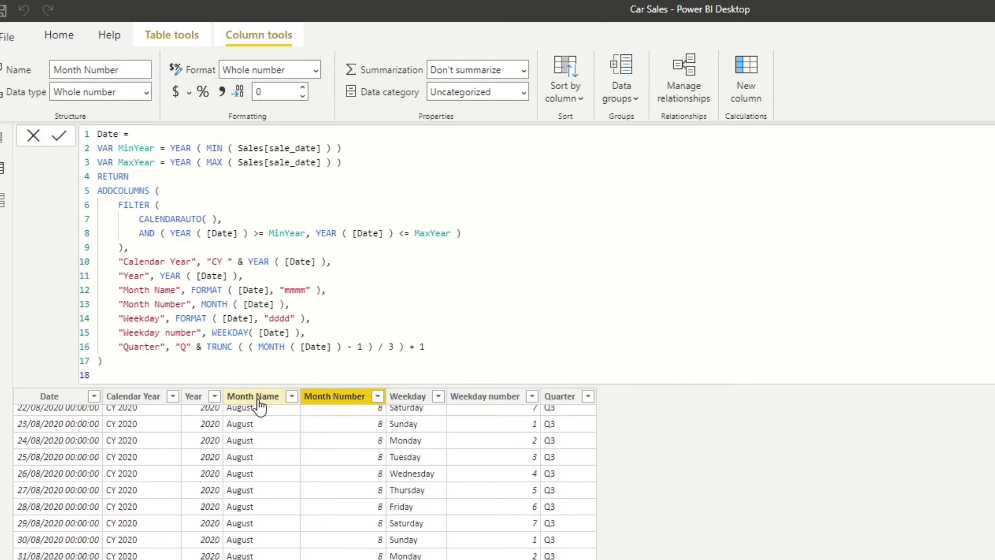
{"action": "left_click", "coordinate": [258, 142]}
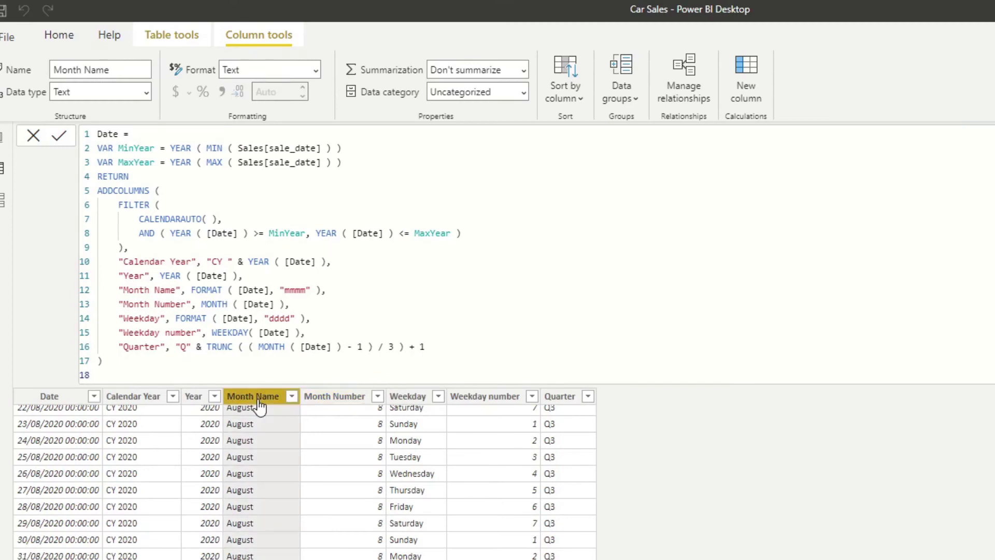
- Set the Month Name column's Sort by column to Month Number
{"action": "left_click", "coordinate": [571, 92]}
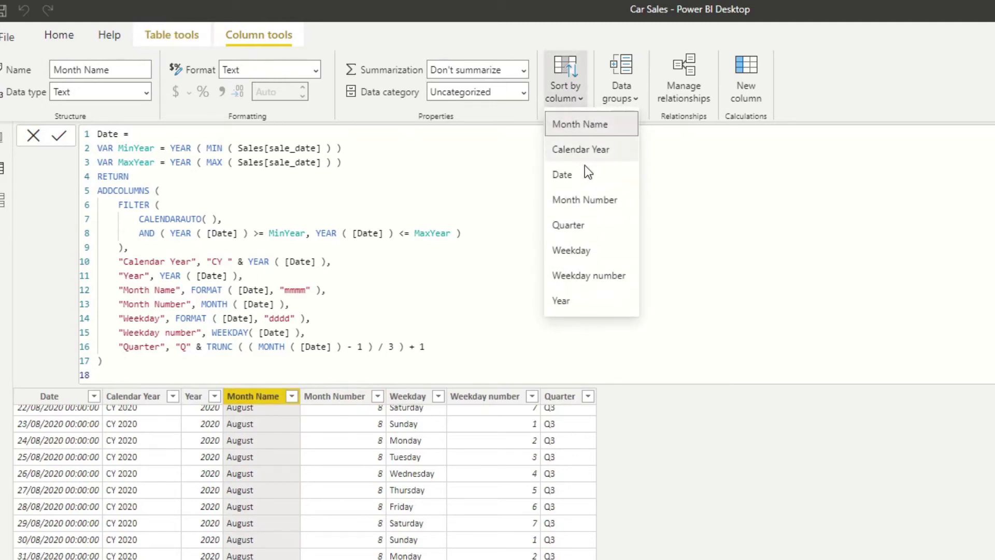
{"action": "left_click", "coordinate": [597, 200]}
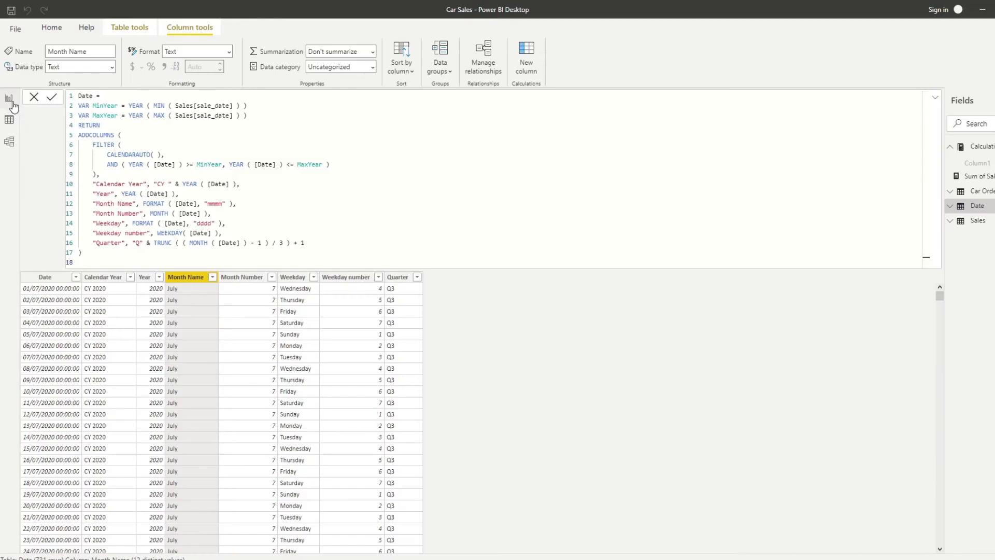
- Return to Report view and delete the sale_price by Month Name chart
{"action": "left_click", "coordinate": [9, 101]}
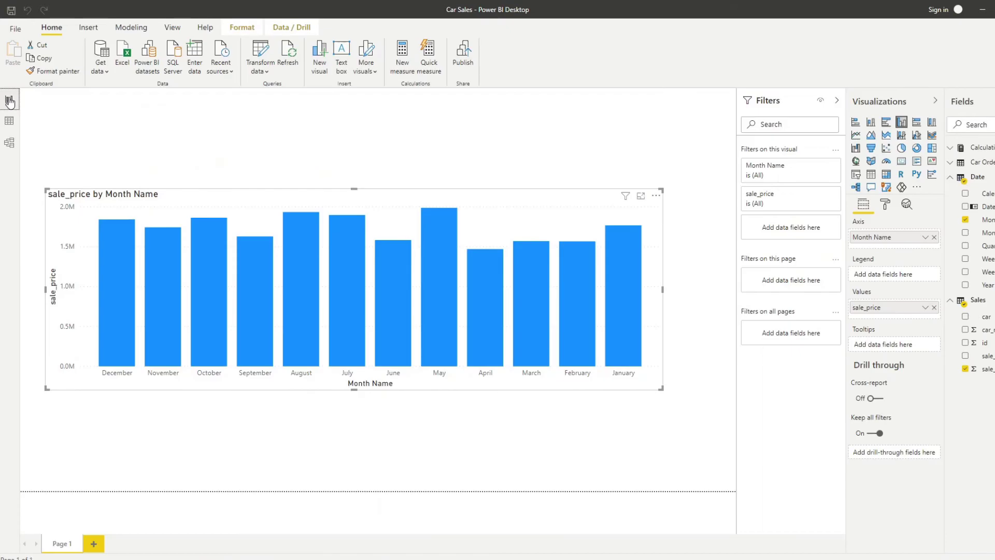
{"action": "left_click", "coordinate": [219, 181]}
{"action": "left_click", "coordinate": [207, 197]}
{"action": "key", "text": "Delete"}
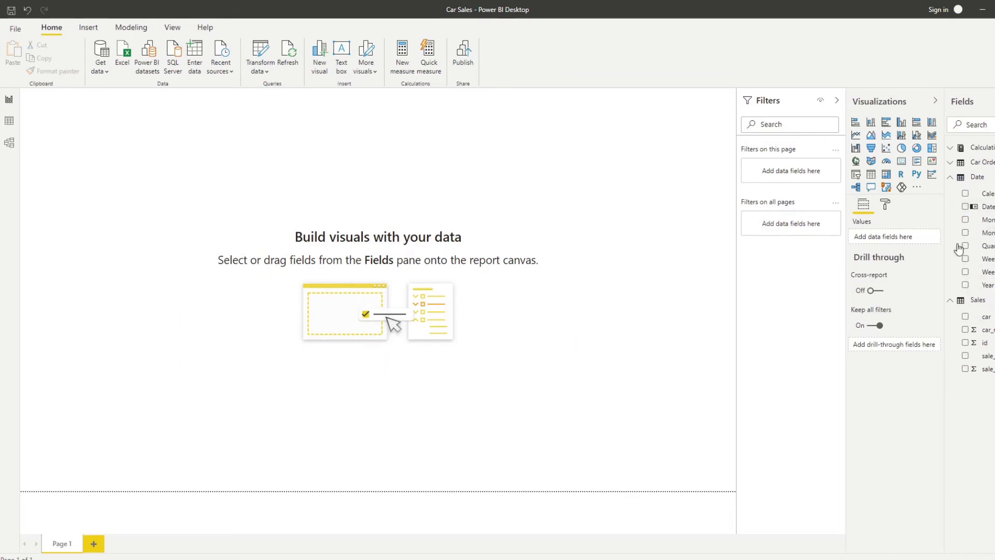
- Build a new column chart from Year, Month Name and sale_price, enlarging it on the page
{"action": "left_click", "coordinate": [965, 284]}
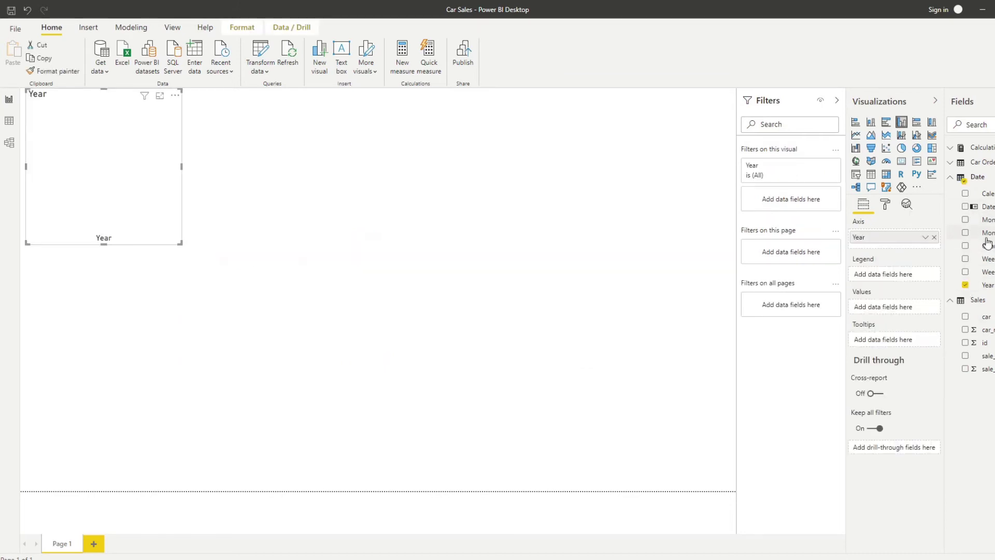
{"action": "left_click", "coordinate": [965, 221]}
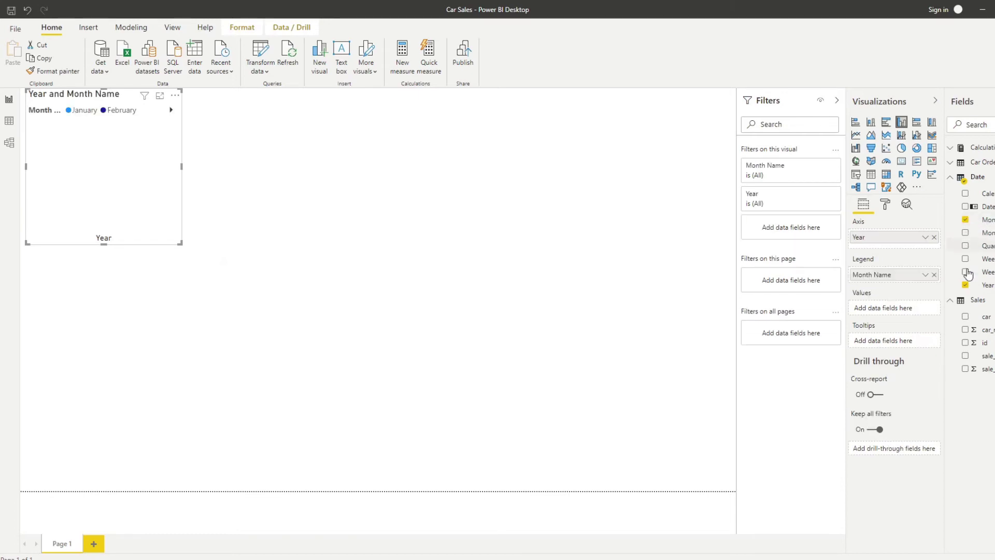
{"action": "left_click", "coordinate": [965, 369]}
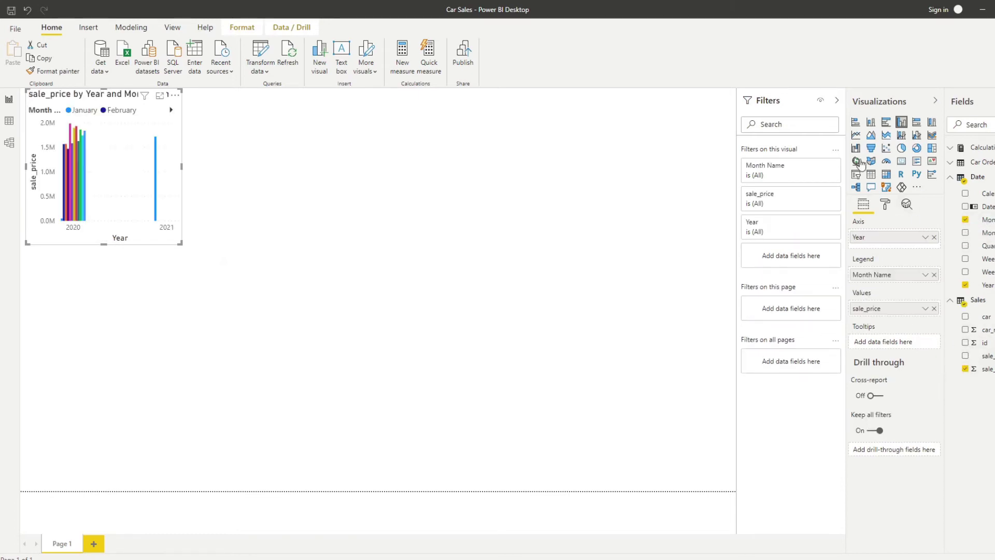
{"action": "left_click_drag", "start_coordinate": [179, 243], "coordinate": [529, 348]}
{"action": "left_click_drag", "start_coordinate": [307, 98], "coordinate": [378, 162]}
- Move Month Name onto the axis under Year, expand to every month, and widen the chart
{"action": "left_click_drag", "start_coordinate": [878, 275], "coordinate": [885, 250]}
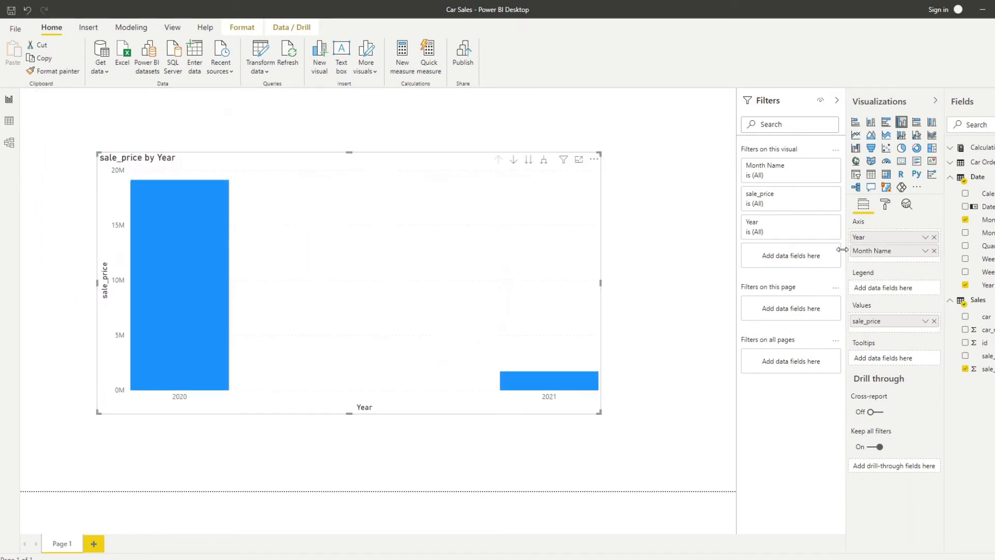
{"action": "left_click", "coordinate": [543, 164]}
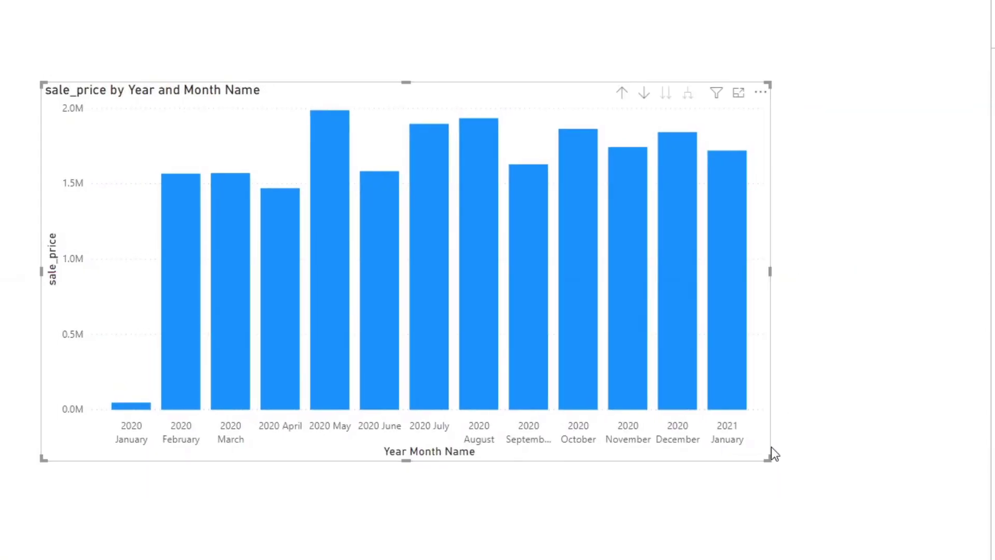
{"action": "left_click_drag", "start_coordinate": [768, 457], "coordinate": [871, 490]}
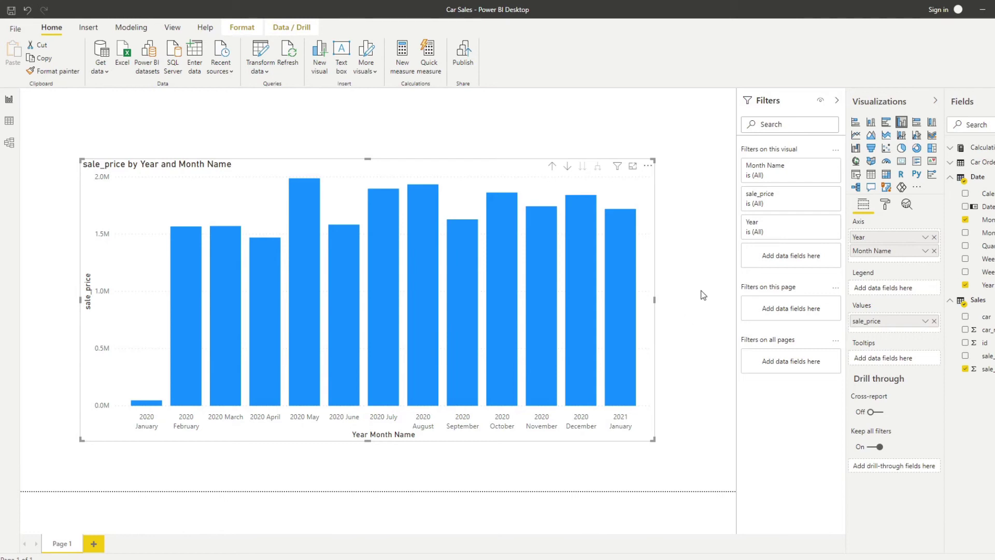
- Convert the chart to a line chart and start a new visual with the car field
{"action": "left_click", "coordinate": [855, 136]}
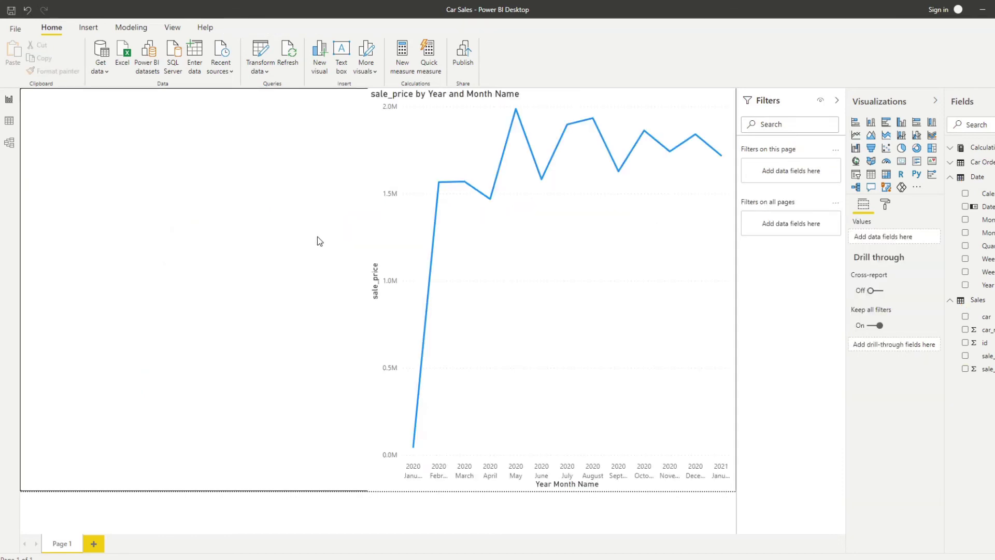
{"action": "left_click", "coordinate": [965, 316]}
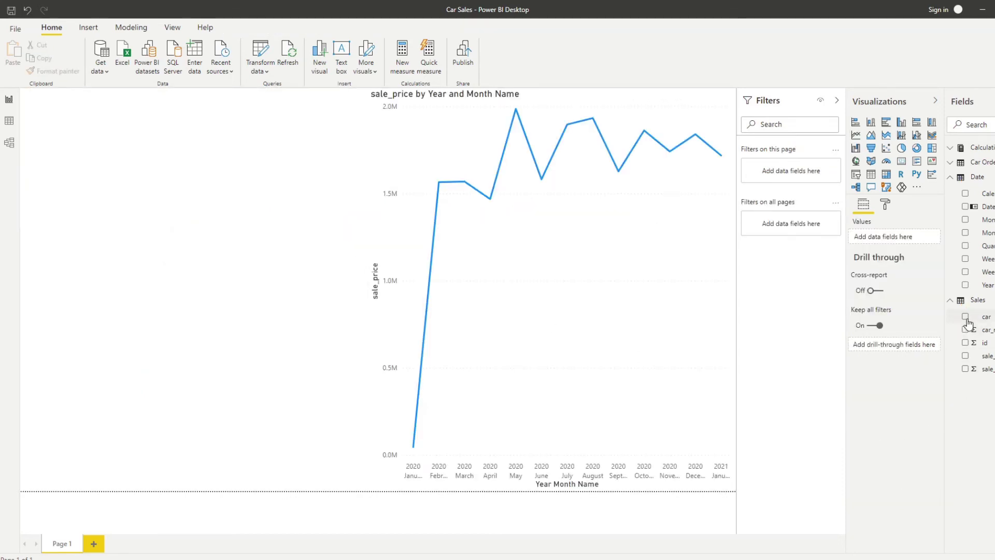
- Add sale_price to the car visual to chart sale_price by car
{"action": "left_click", "coordinate": [965, 368]}
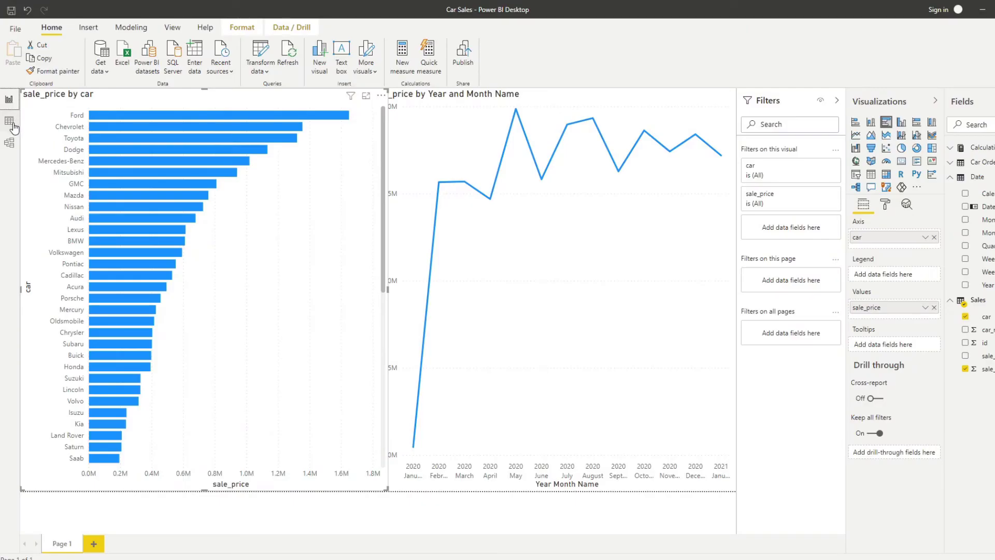
- In Data view, sort the Car Order table's car column by its Index column
{"action": "left_click", "coordinate": [10, 124]}
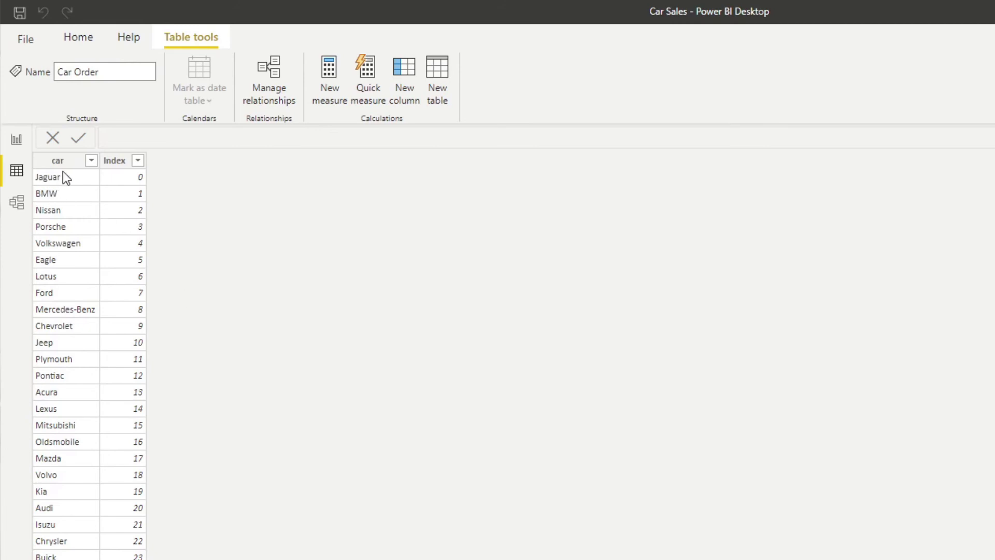
{"action": "scroll", "coordinate": [81, 283], "scroll_direction": "down", "scroll_amount": 7}
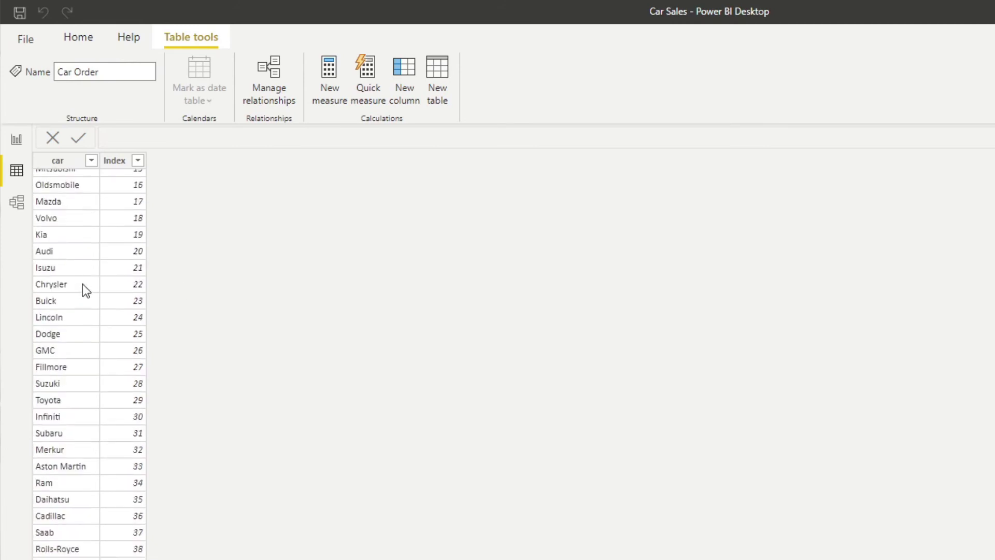
{"action": "scroll", "coordinate": [83, 284], "scroll_direction": "up", "scroll_amount": 2}
{"action": "scroll", "coordinate": [82, 284], "scroll_direction": "up", "scroll_amount": 5}
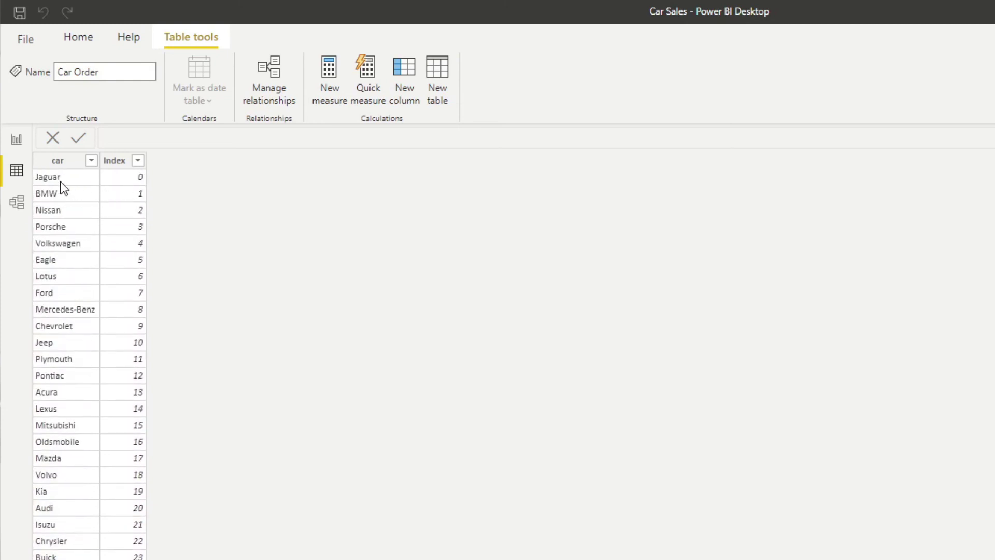
{"action": "left_click", "coordinate": [115, 181]}
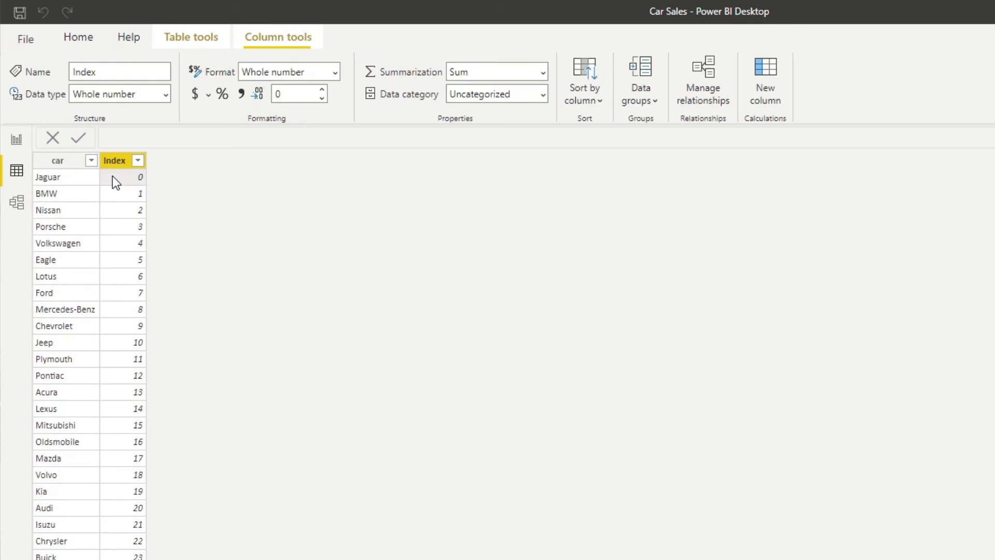
{"action": "left_click", "coordinate": [78, 180]}
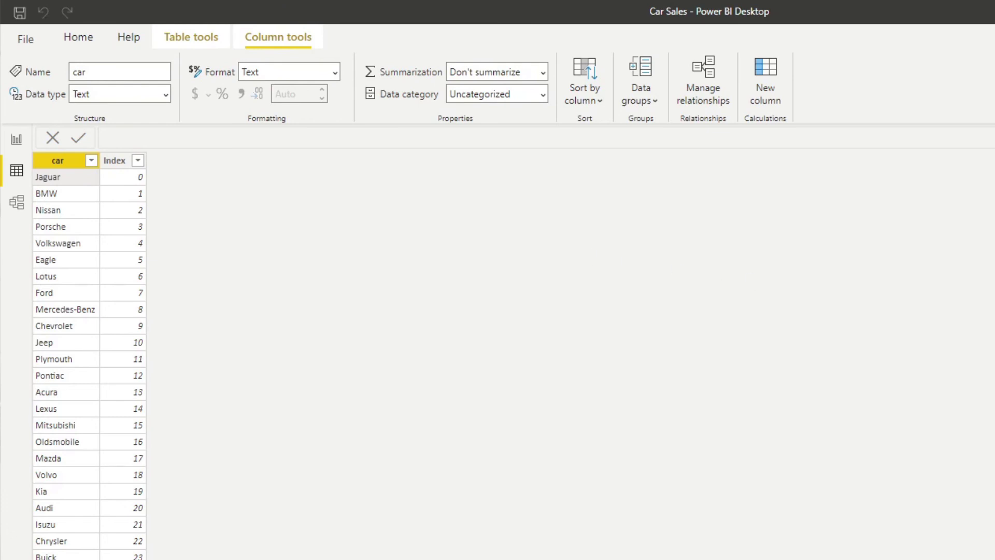
{"action": "left_click", "coordinate": [59, 163]}
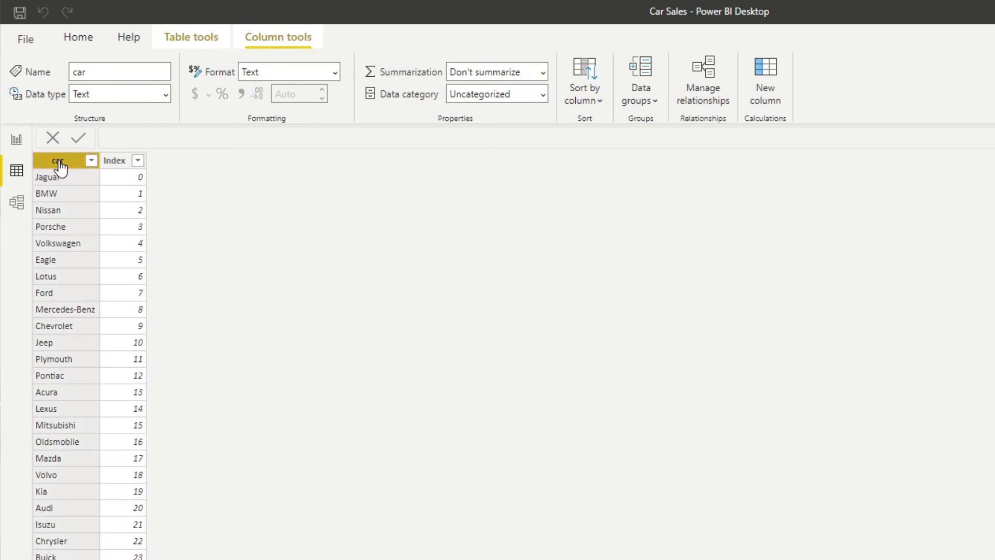
{"action": "left_click", "coordinate": [586, 77]}
{"action": "left_click", "coordinate": [589, 158]}
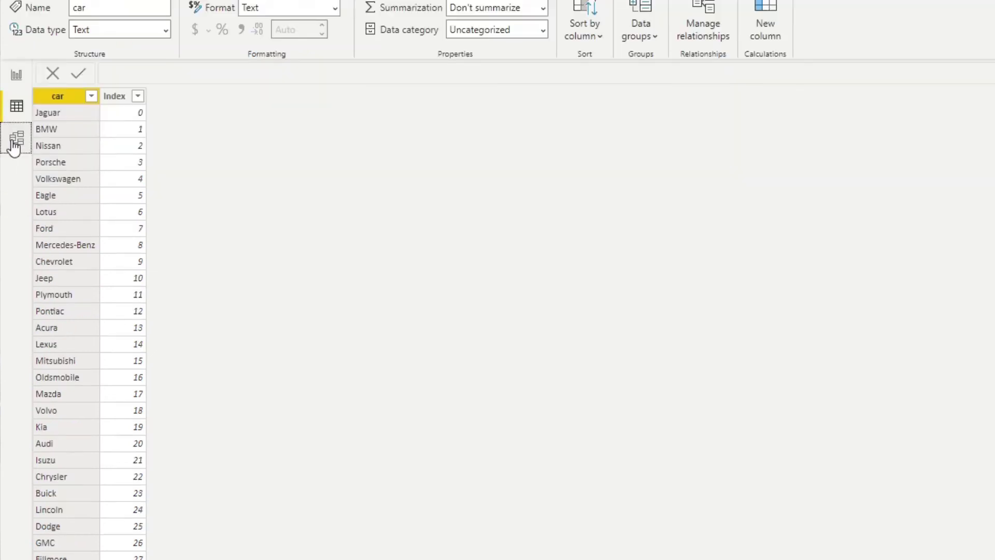
- In the model diagram, link Car Order's car to Sales' car, then move Car Order back lower-left
{"action": "left_click", "coordinate": [15, 147]}
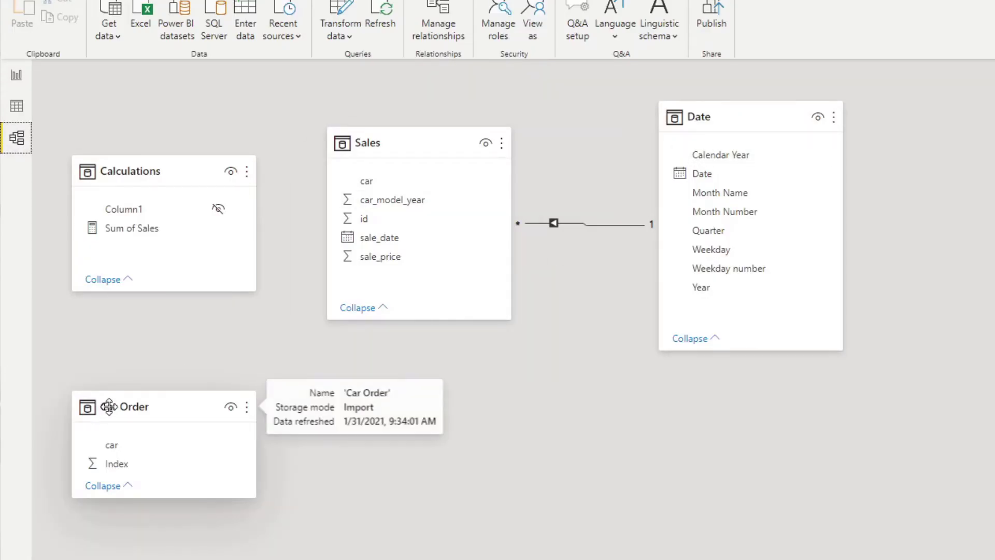
{"action": "left_click_drag", "start_coordinate": [146, 402], "coordinate": [459, 453]}
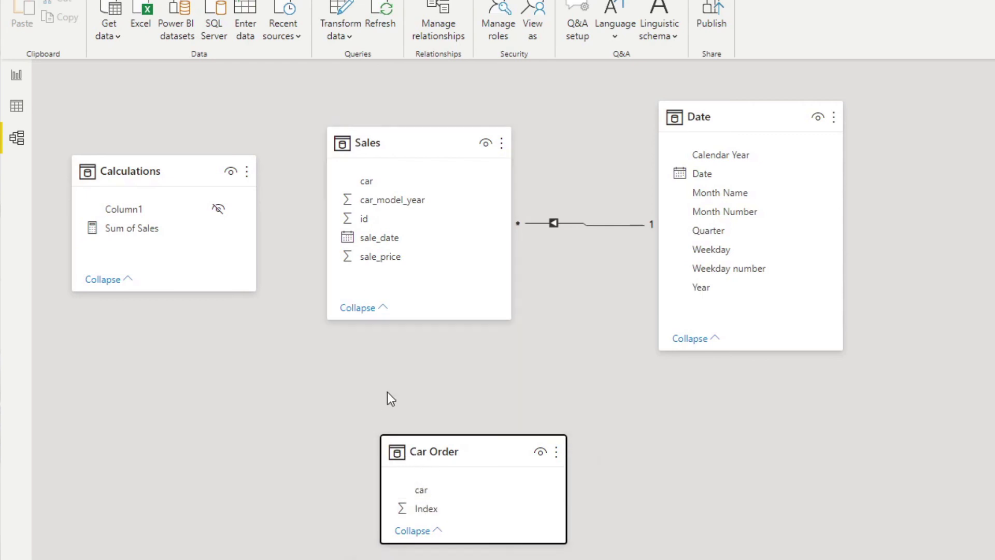
{"action": "left_click_drag", "start_coordinate": [422, 489], "coordinate": [373, 182]}
{"action": "left_click_drag", "start_coordinate": [447, 452], "coordinate": [187, 455]}
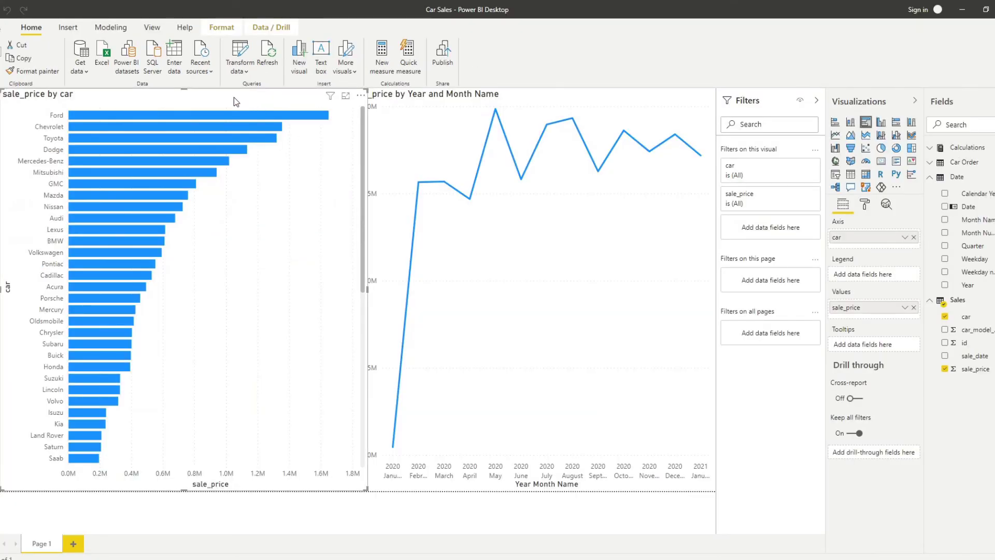
- Replace the old chart with a bar chart of sale_price by Car Order car, narrowed beside the line chart
{"action": "key", "text": "Delete"}
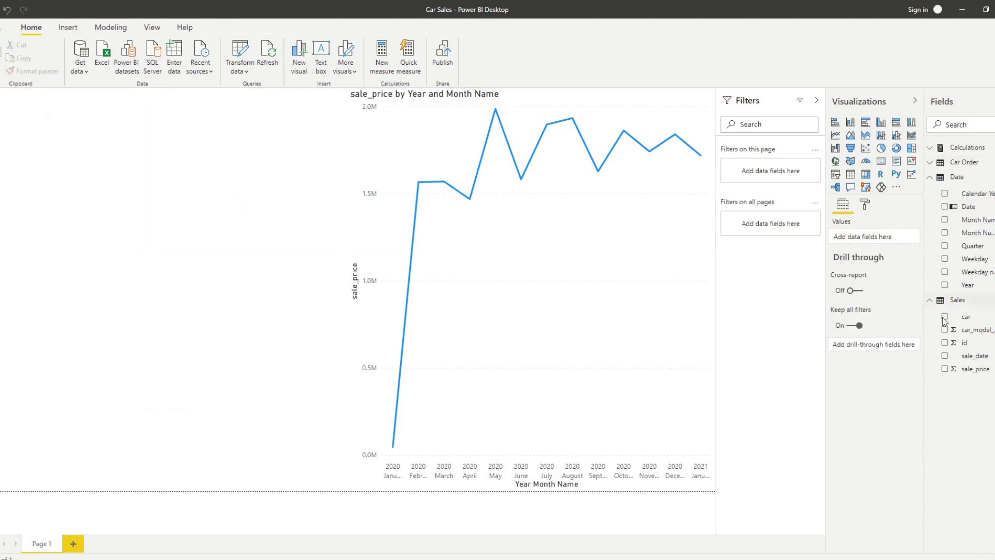
{"action": "left_click", "coordinate": [931, 166]}
{"action": "left_click", "coordinate": [945, 179]}
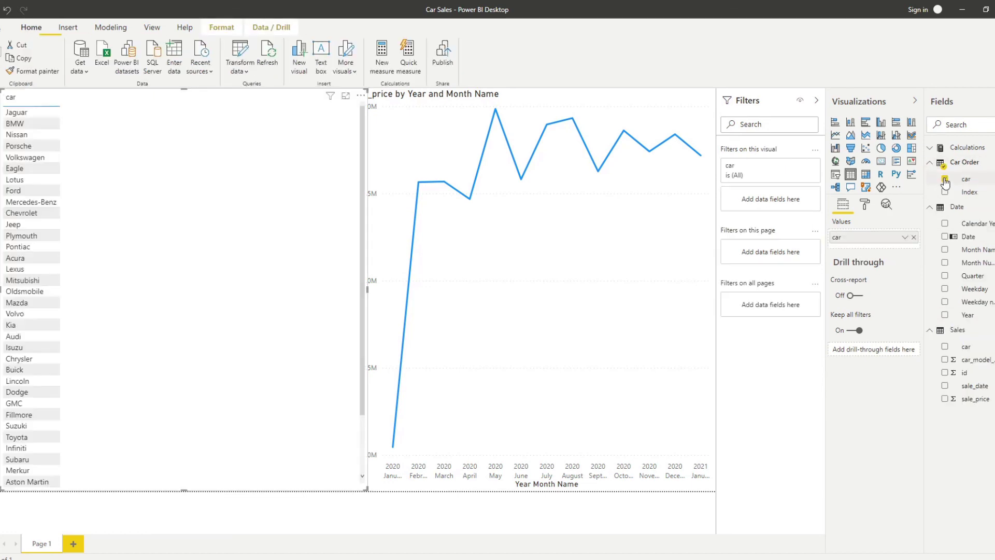
{"action": "left_click", "coordinate": [944, 398]}
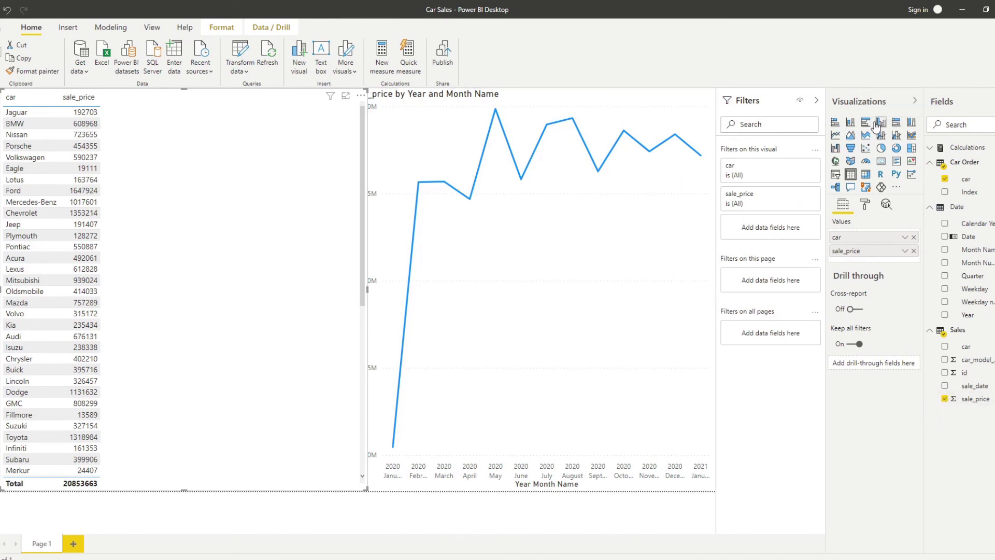
{"action": "left_click", "coordinate": [869, 126]}
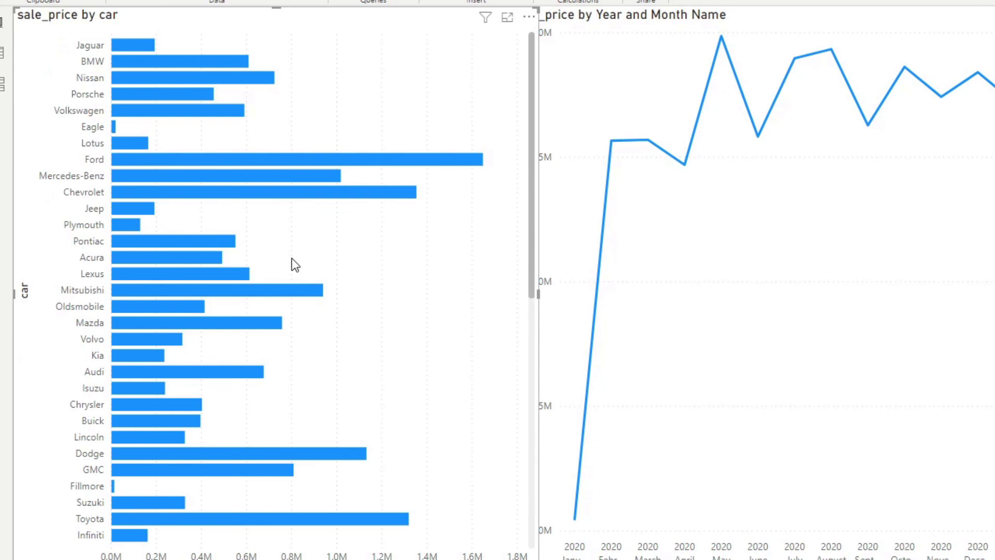
{"action": "left_click_drag", "start_coordinate": [530, 297], "coordinate": [500, 302]}
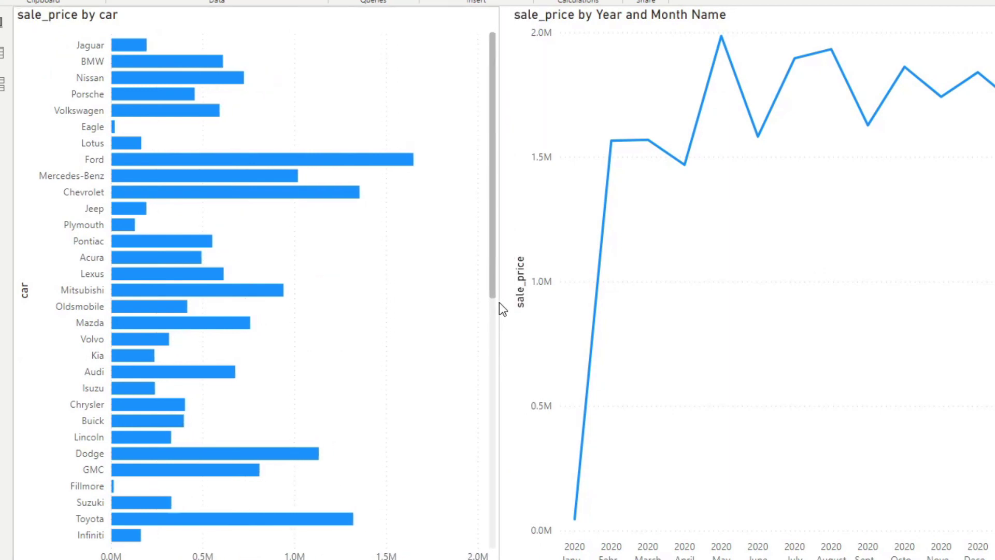